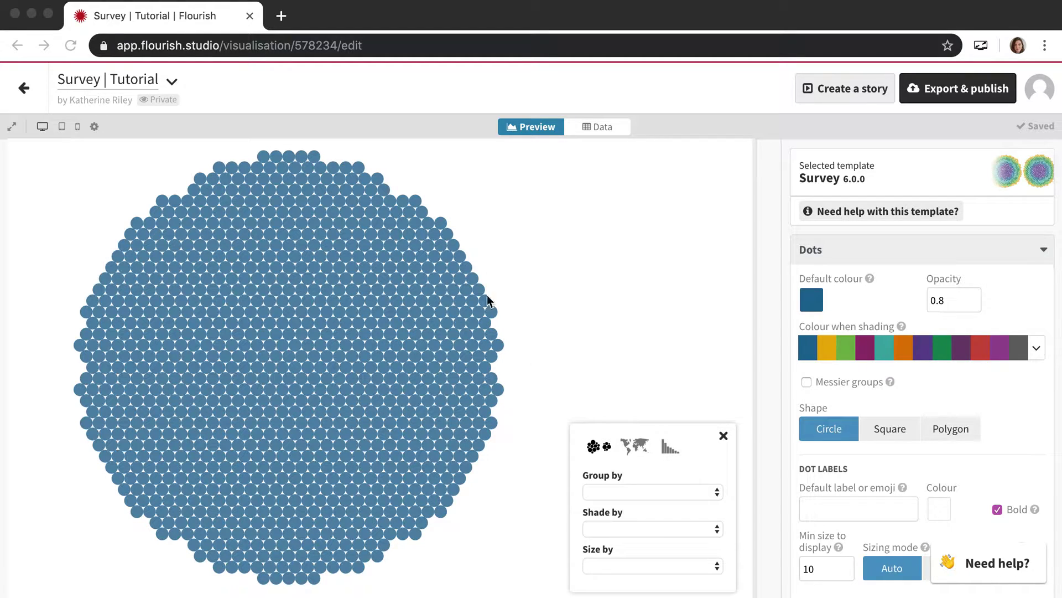
Step: Open the Data sheet and scroll through the column bindings, including home and favourite country as geography
click(352, 353)
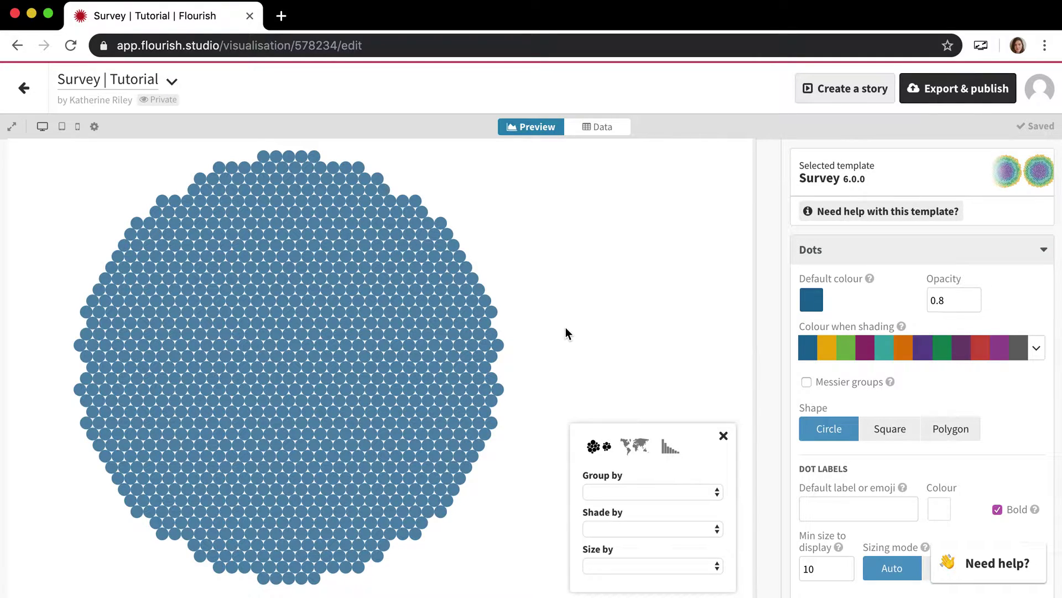
click(595, 129)
click(594, 128)
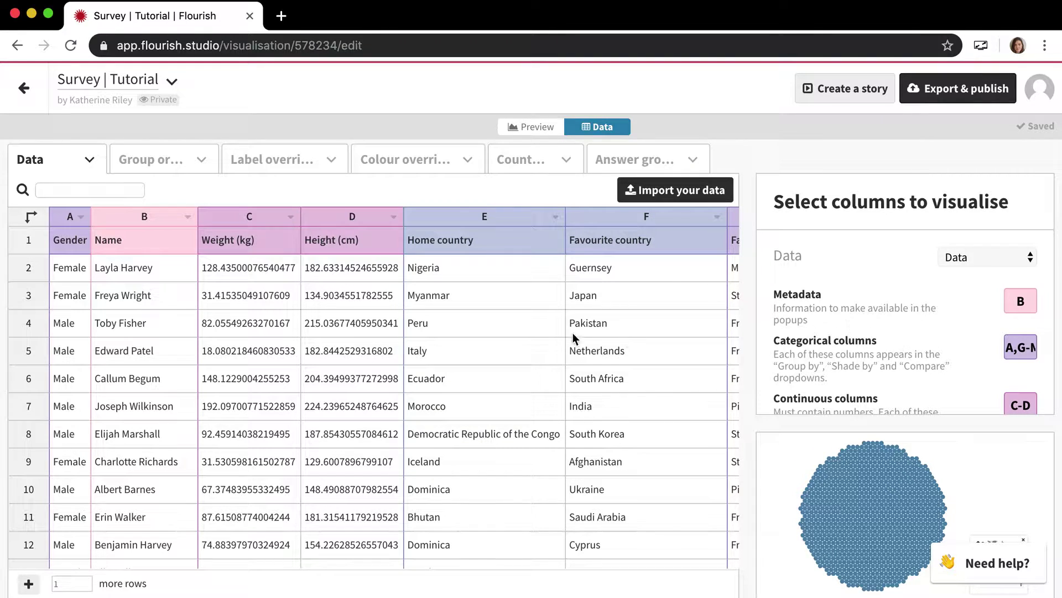
scroll(890, 377, down, 1)
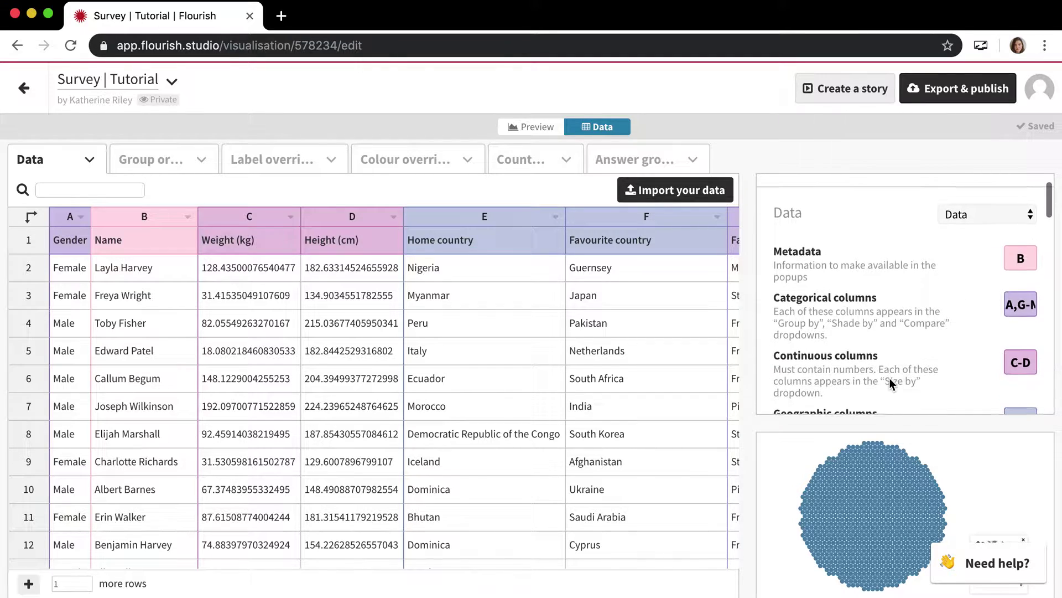
scroll(890, 378, down, 6)
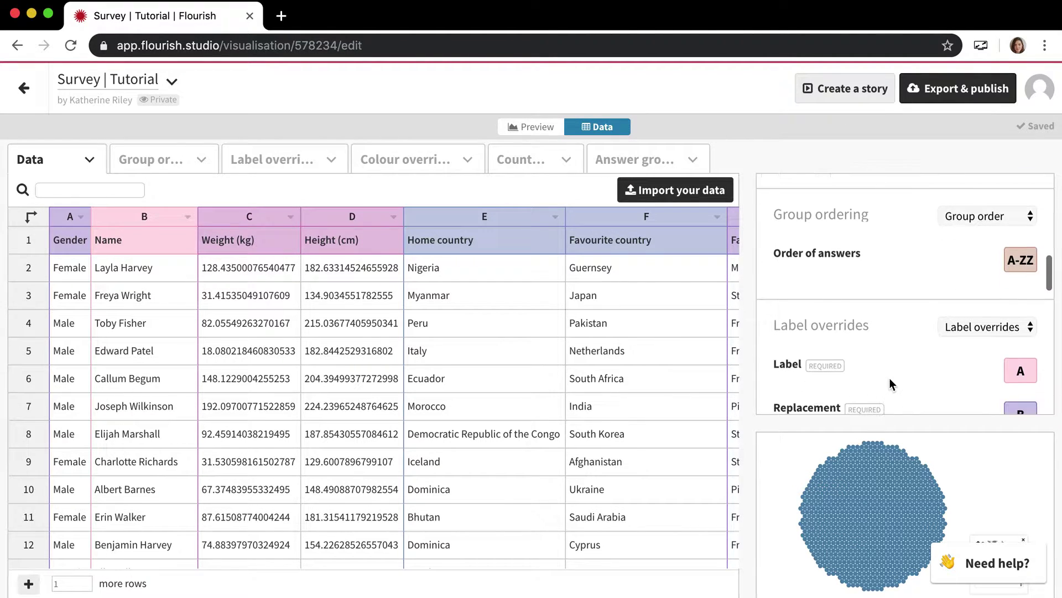
scroll(891, 377, down, 5)
scroll(890, 377, up, 8)
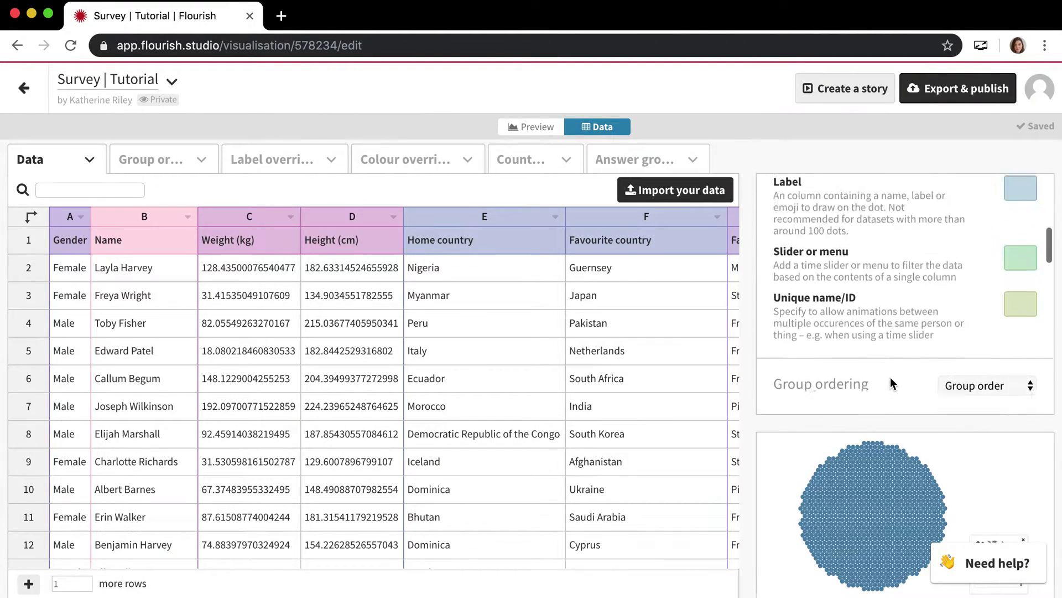
scroll(891, 376, up, 5)
scroll(891, 376, down, 2)
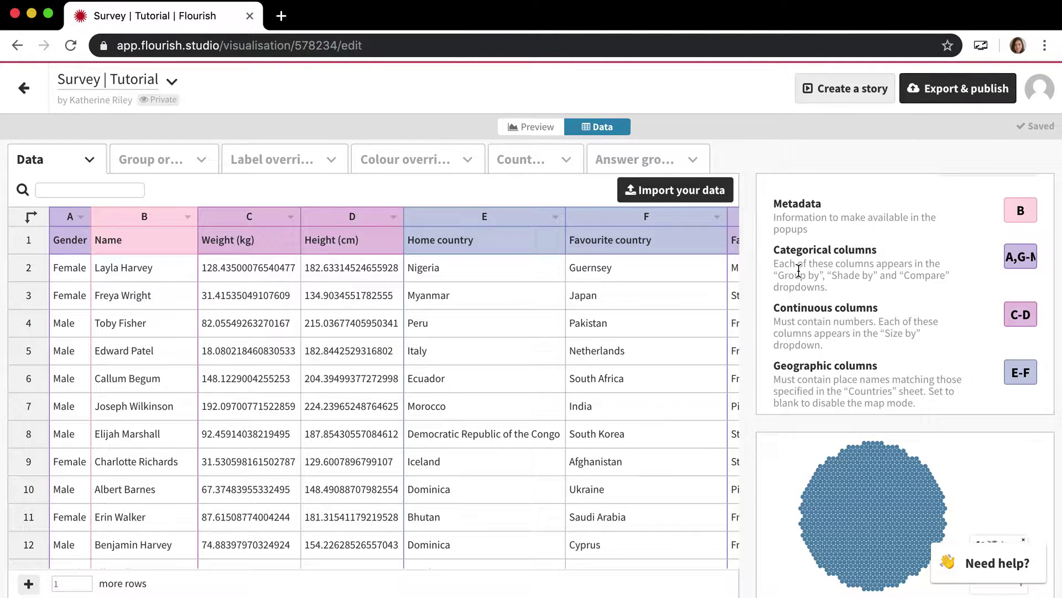
scroll(835, 275, up, 2)
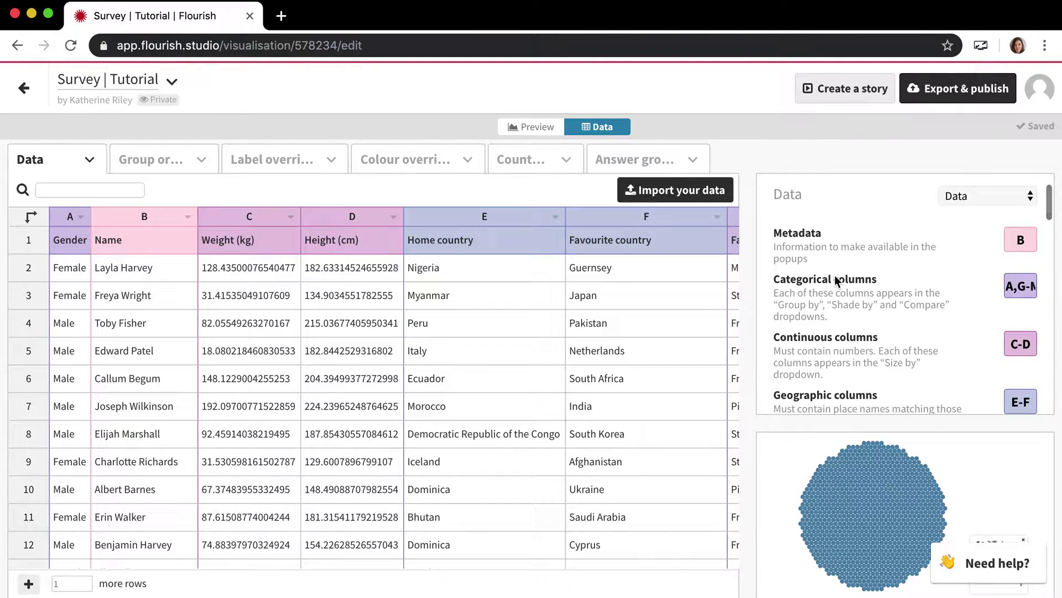
scroll(852, 278, down, 2)
scroll(856, 280, down, 1)
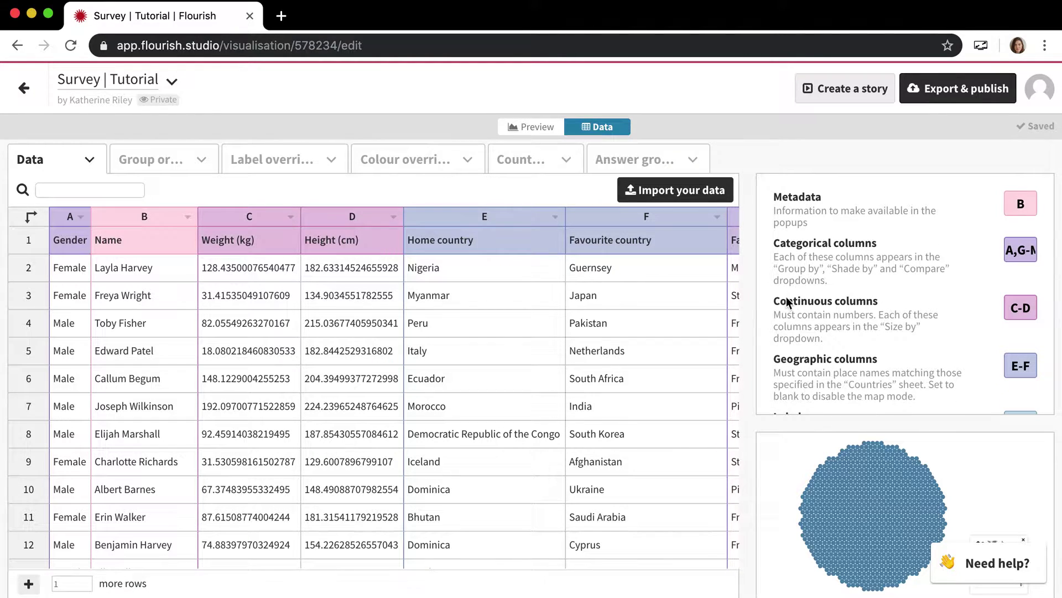
Step: In the preview, group the dots by Gender, then Favourite food, and finally Favourite animal
click(543, 130)
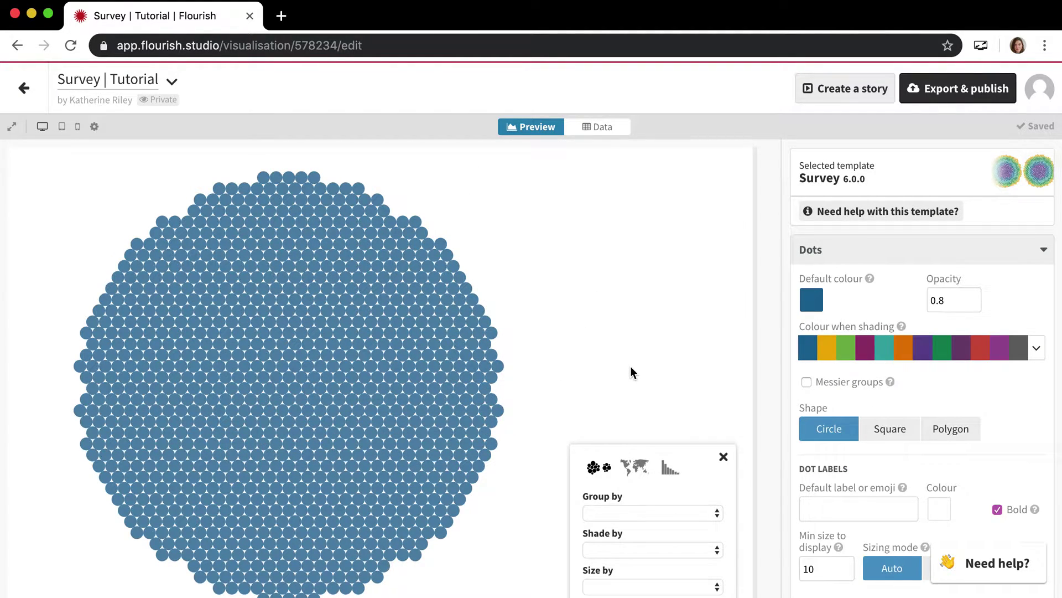
scroll(632, 370, down, 1)
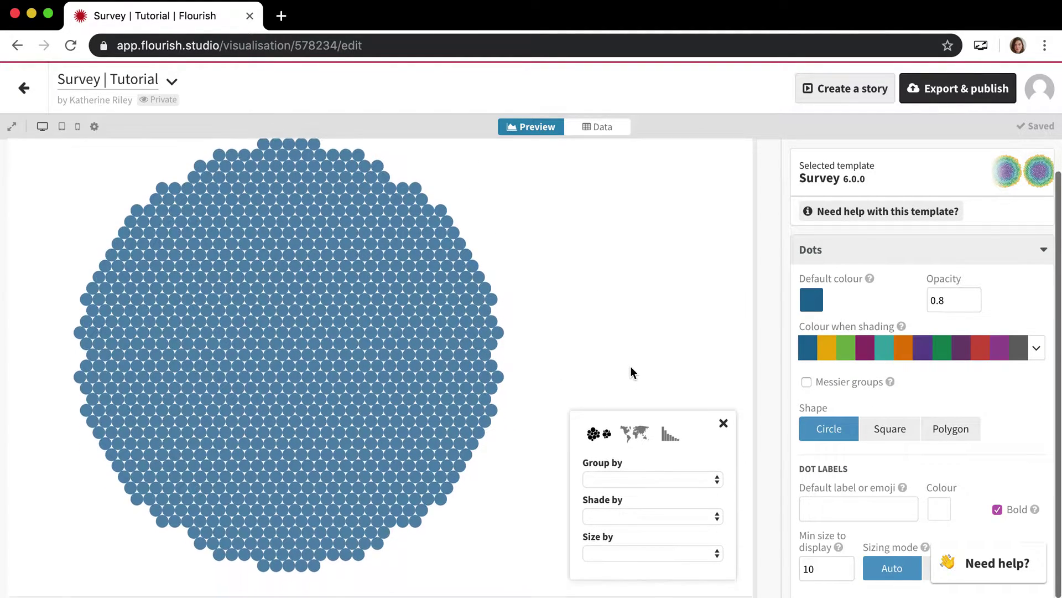
click(627, 479)
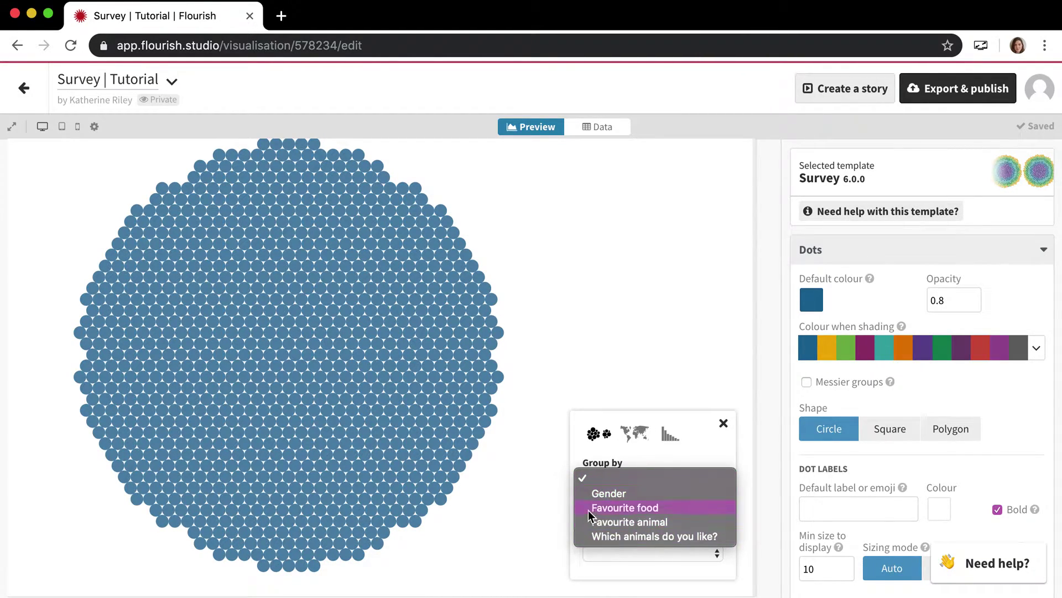
click(623, 494)
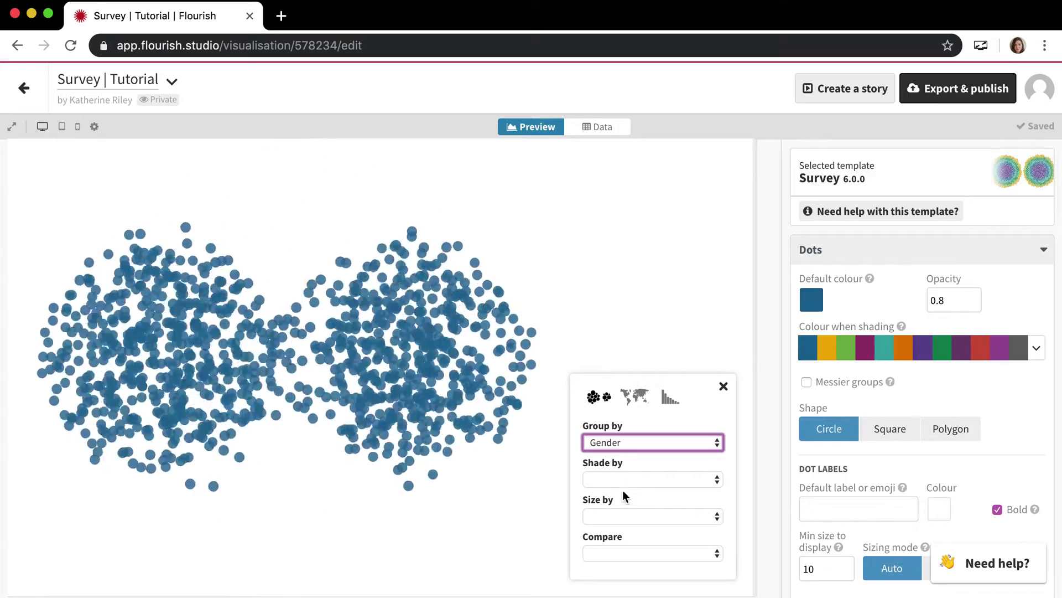
click(615, 445)
click(617, 456)
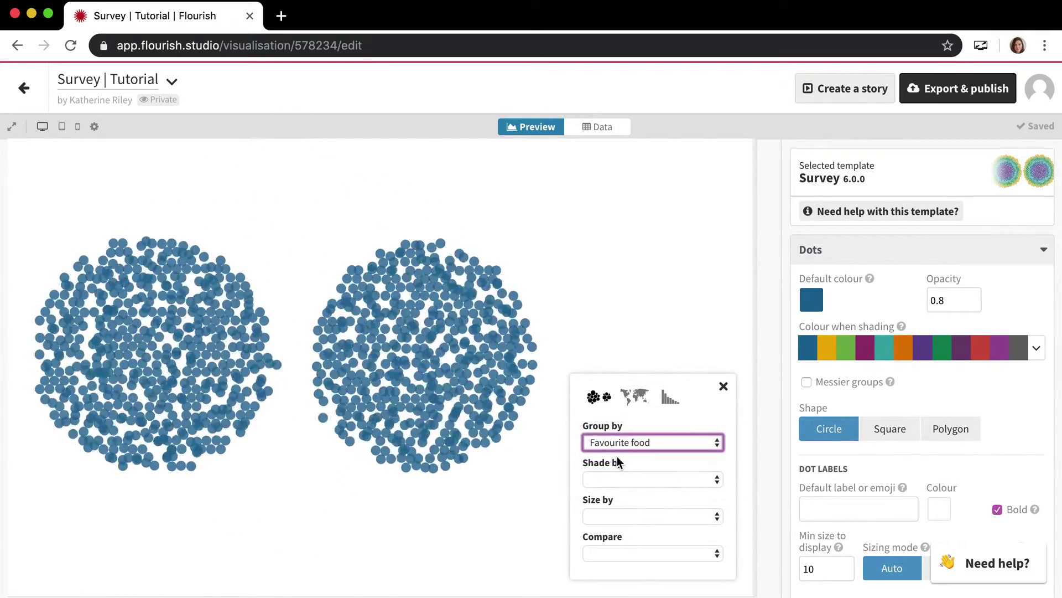
click(616, 443)
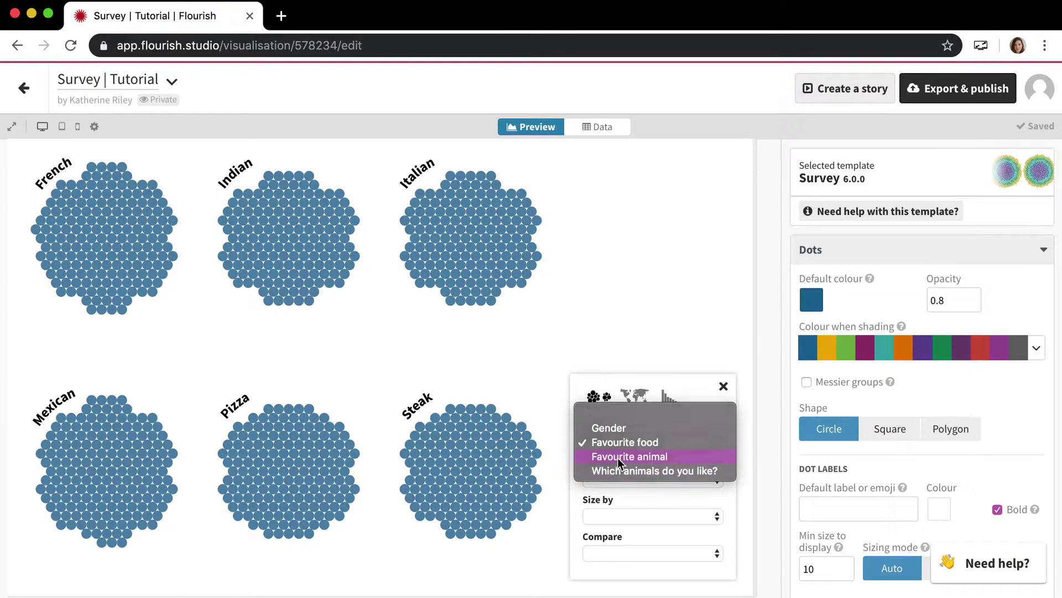
click(618, 457)
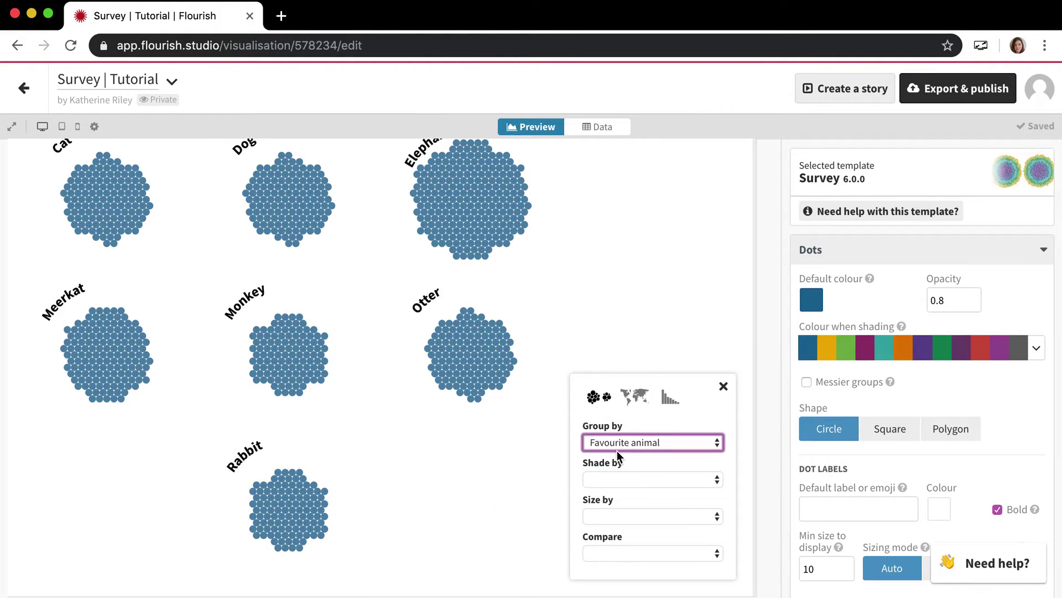
Step: Shade the dots by Gender, then return to the data sheet
click(619, 479)
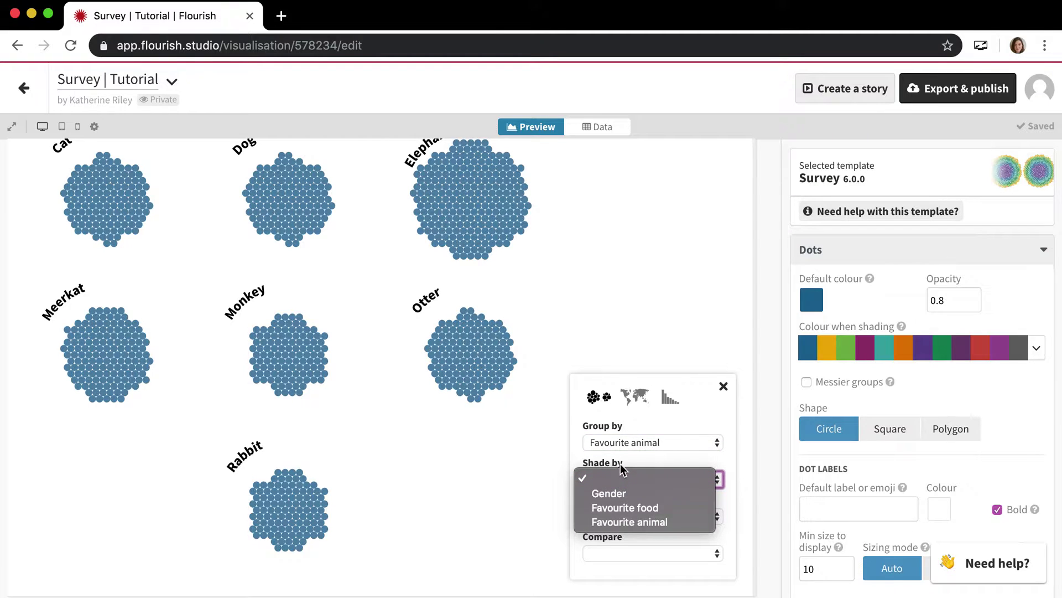
click(616, 495)
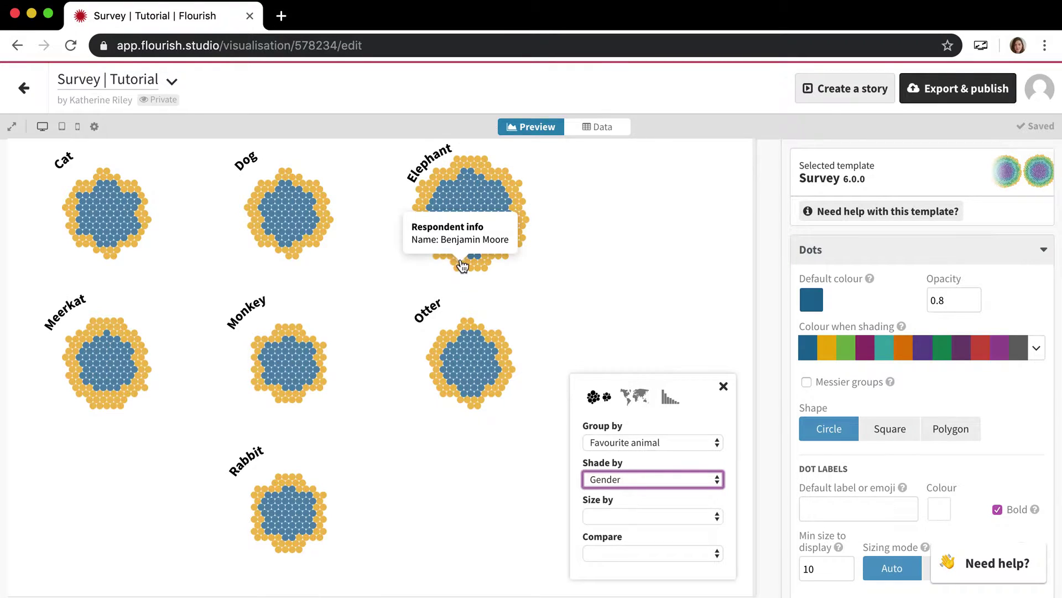
mouse_move(487, 213)
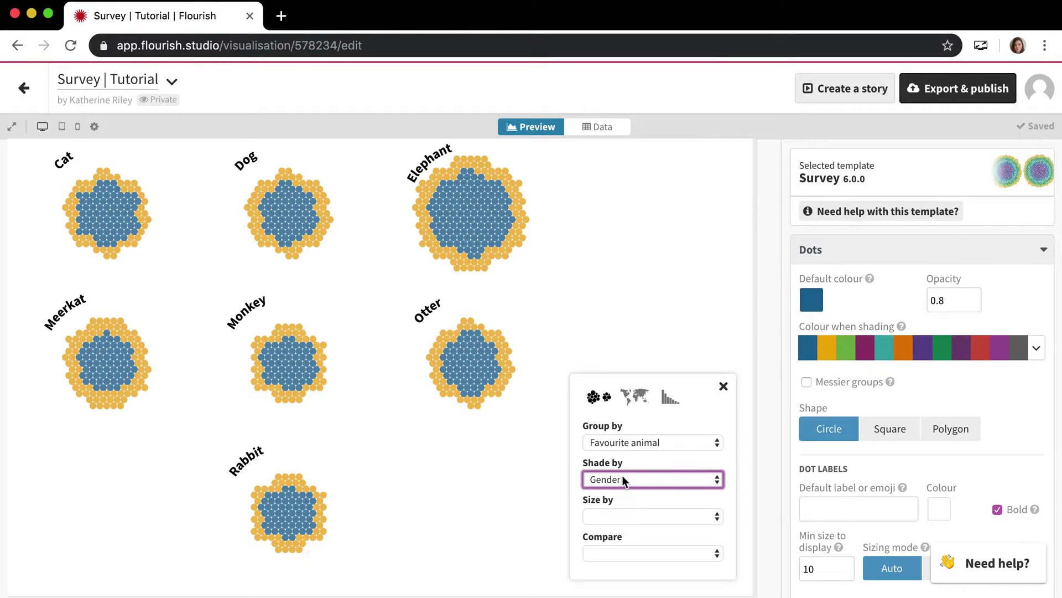
click(591, 132)
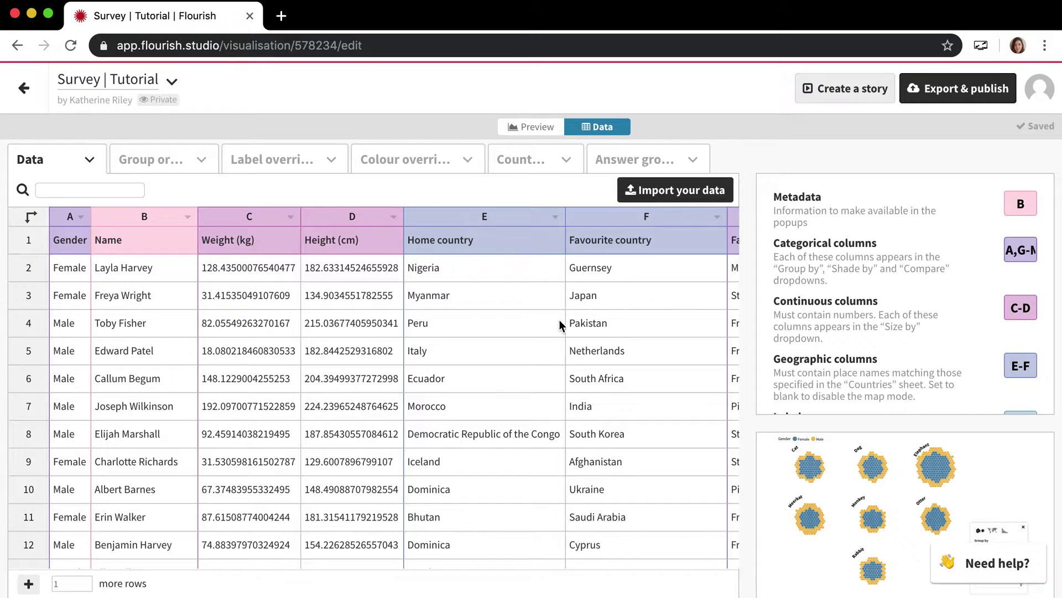
Step: Size the dots by Weight (kg) and set Group by to blank, forming one cluster
scroll(396, 294, right, 15)
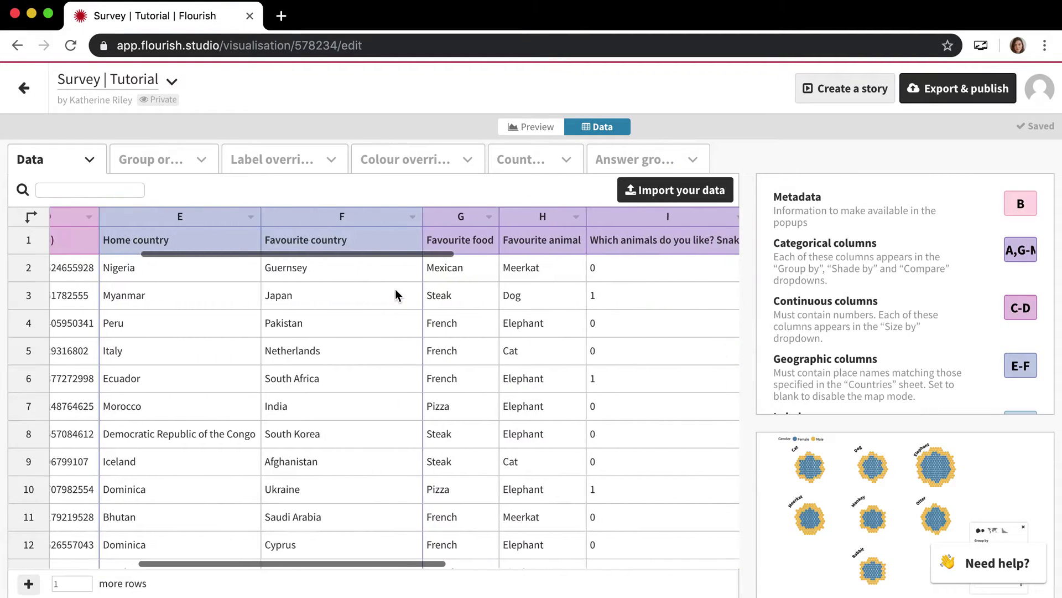
scroll(395, 289, left, 12)
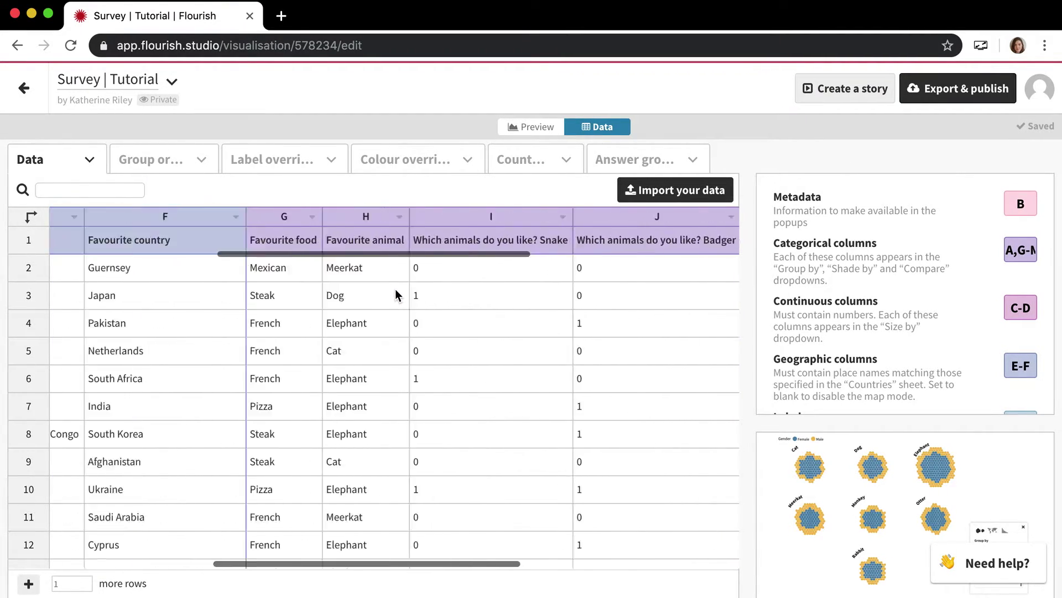
click(521, 127)
click(634, 520)
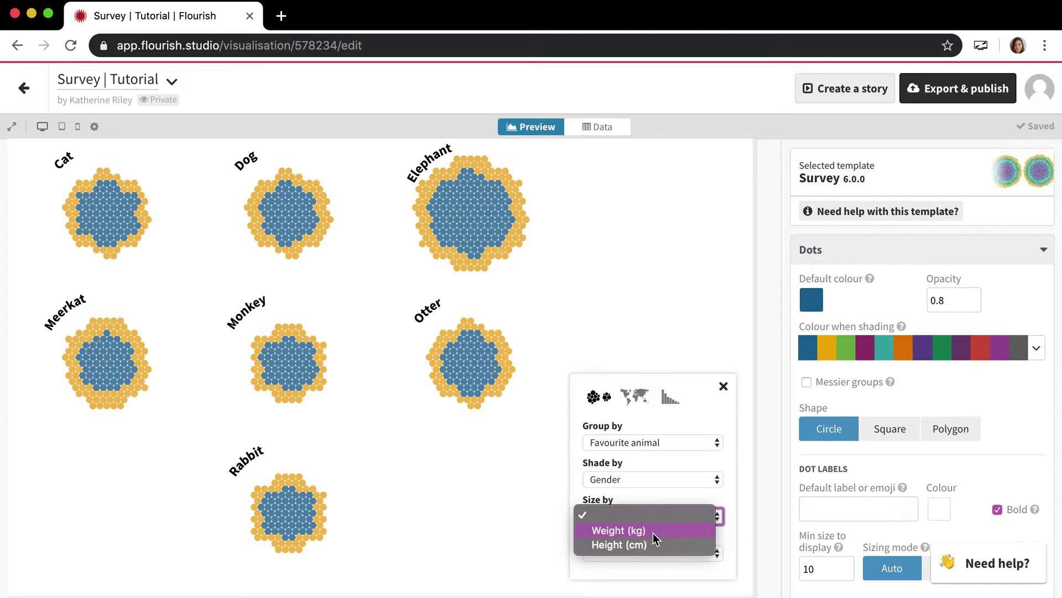
click(653, 532)
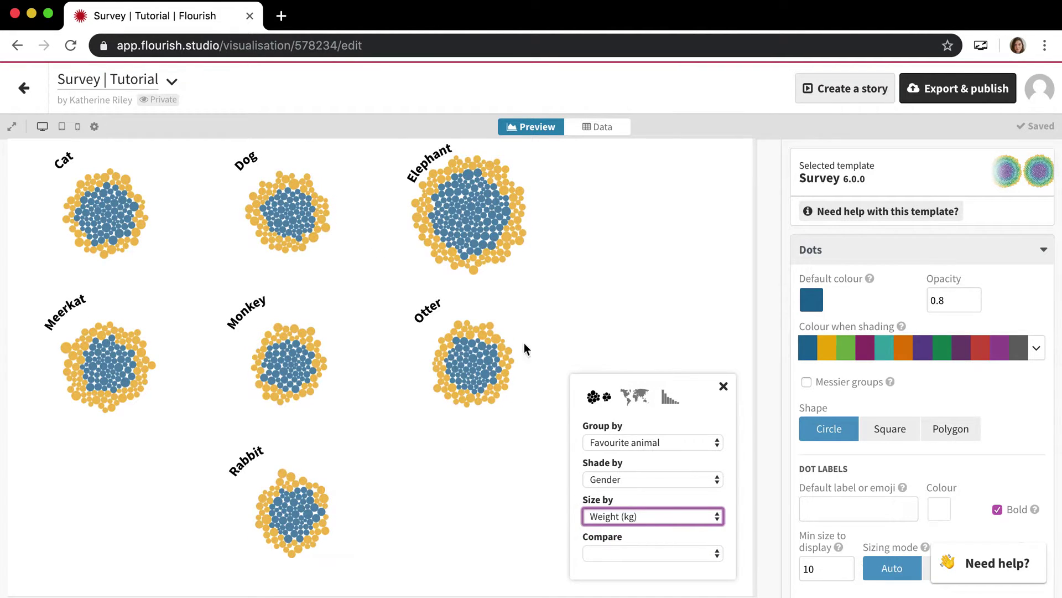
click(631, 443)
click(628, 408)
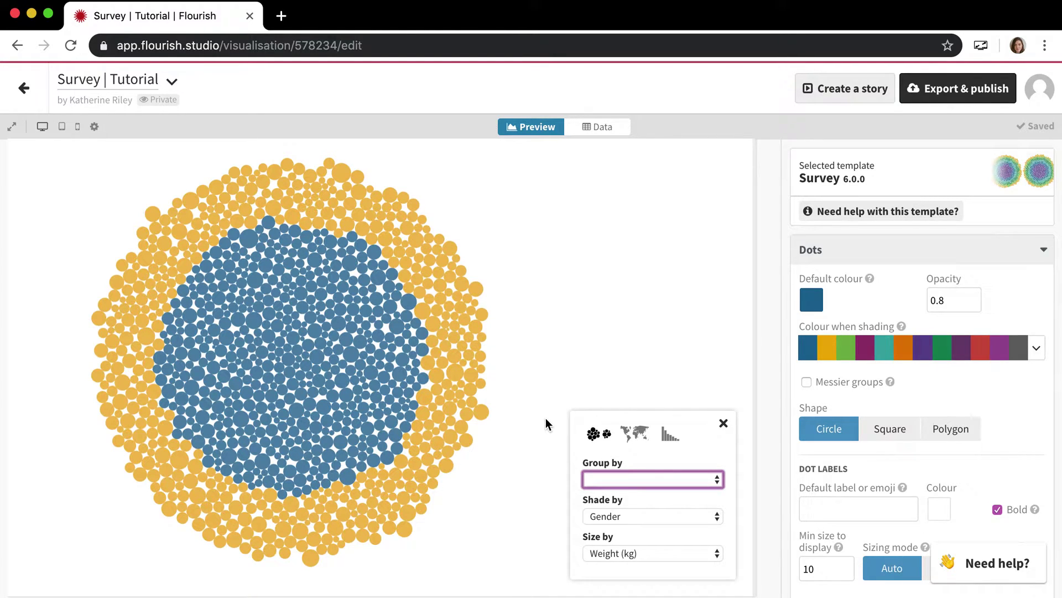
Step: Place the survey dot clusters on the world map view
click(600, 126)
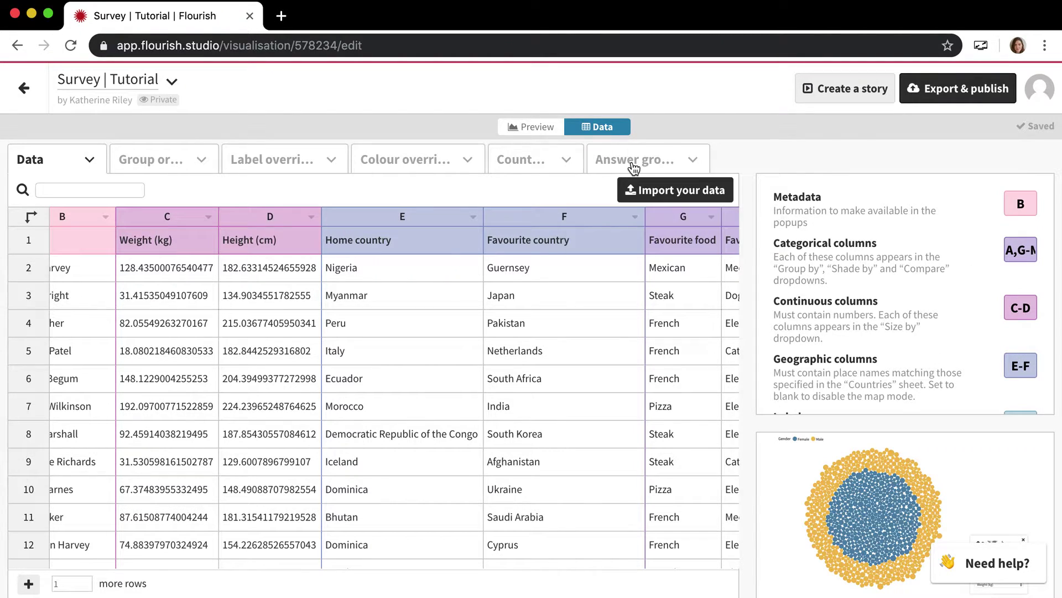
click(545, 126)
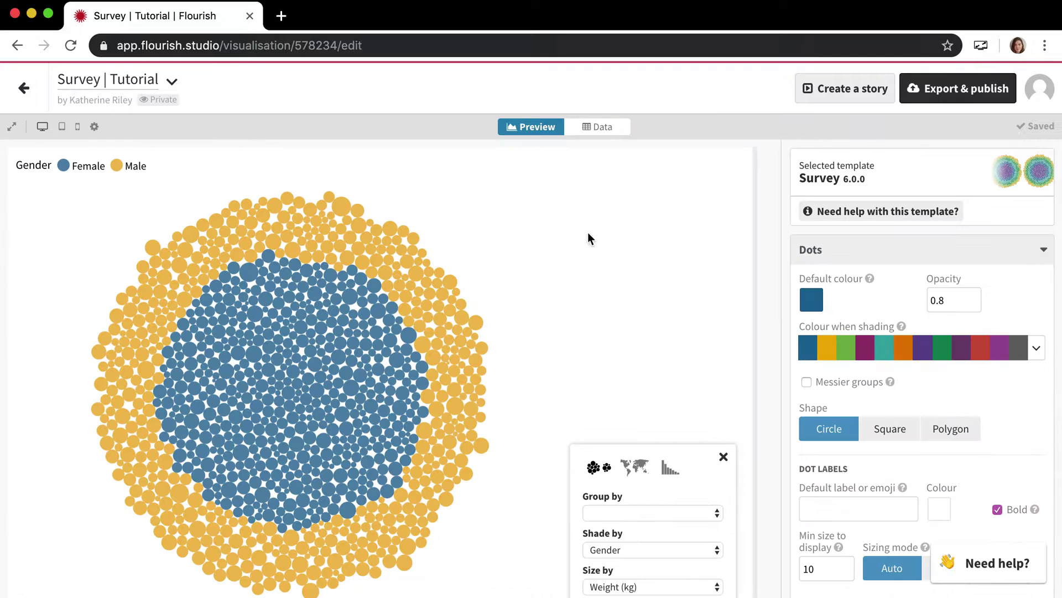
click(633, 469)
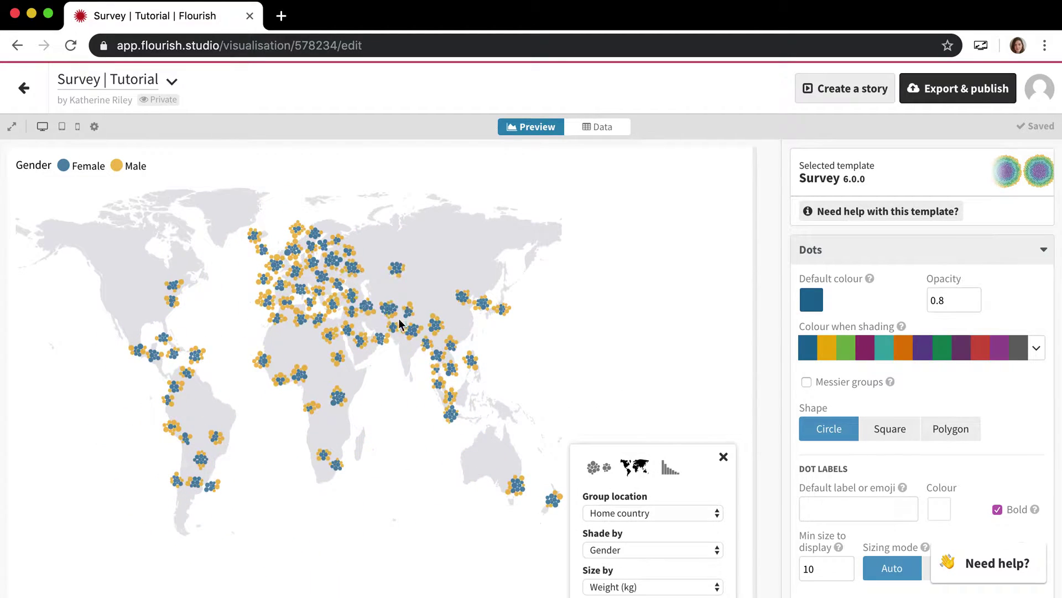
scroll(410, 358, down, 1)
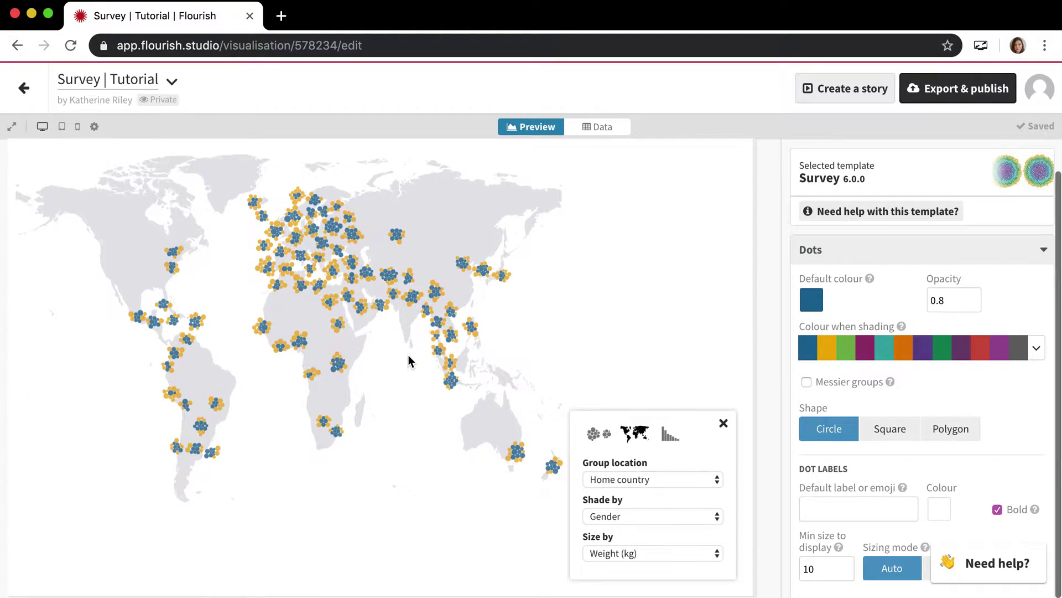
Step: Set the group location to Favourite country, then return to the single-cluster view
click(609, 128)
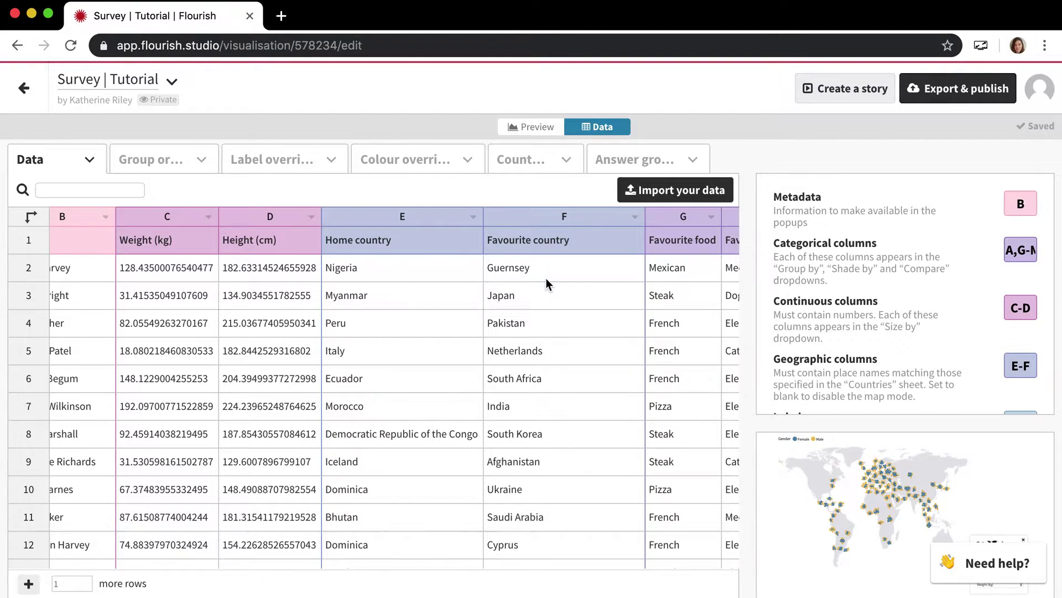
scroll(463, 299, left, 3)
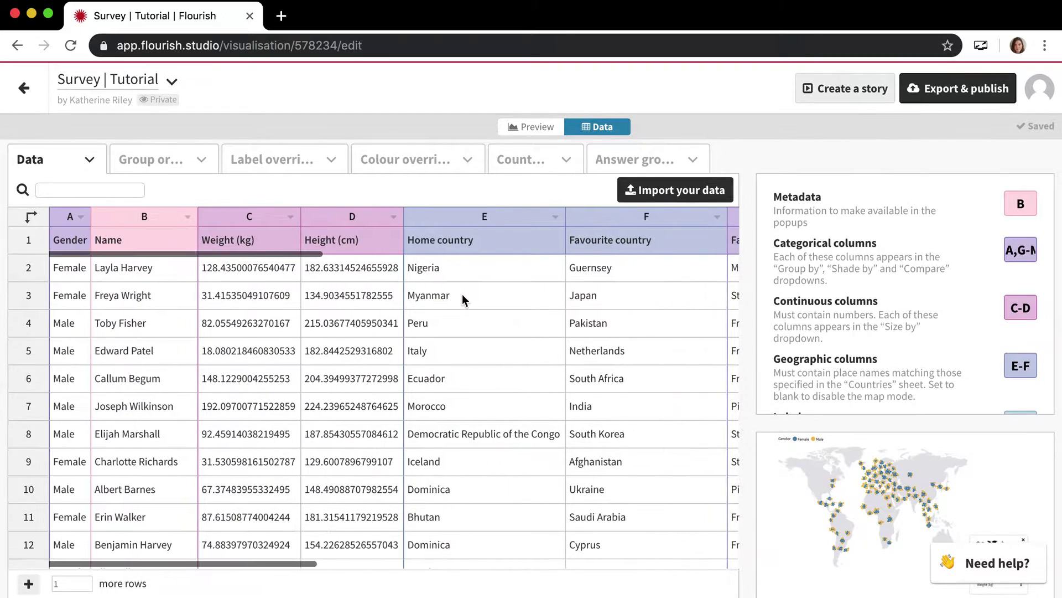
click(526, 128)
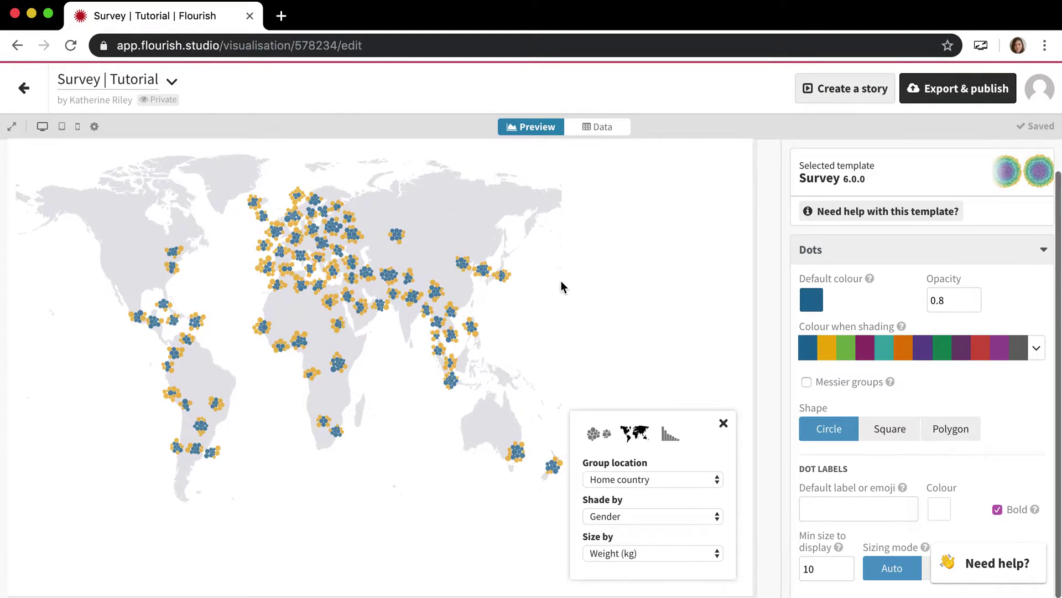
click(641, 479)
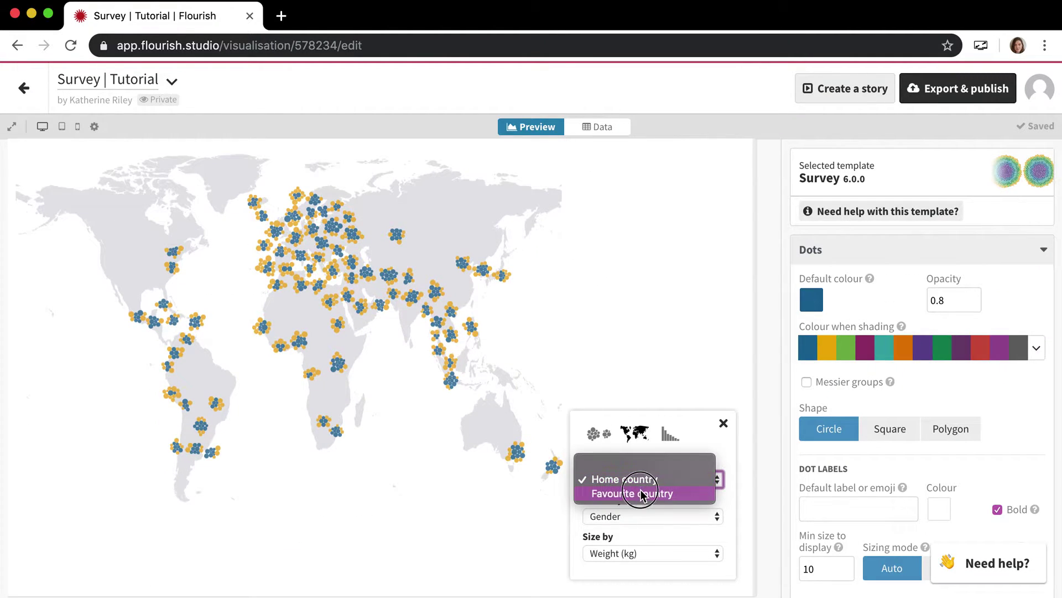
click(641, 494)
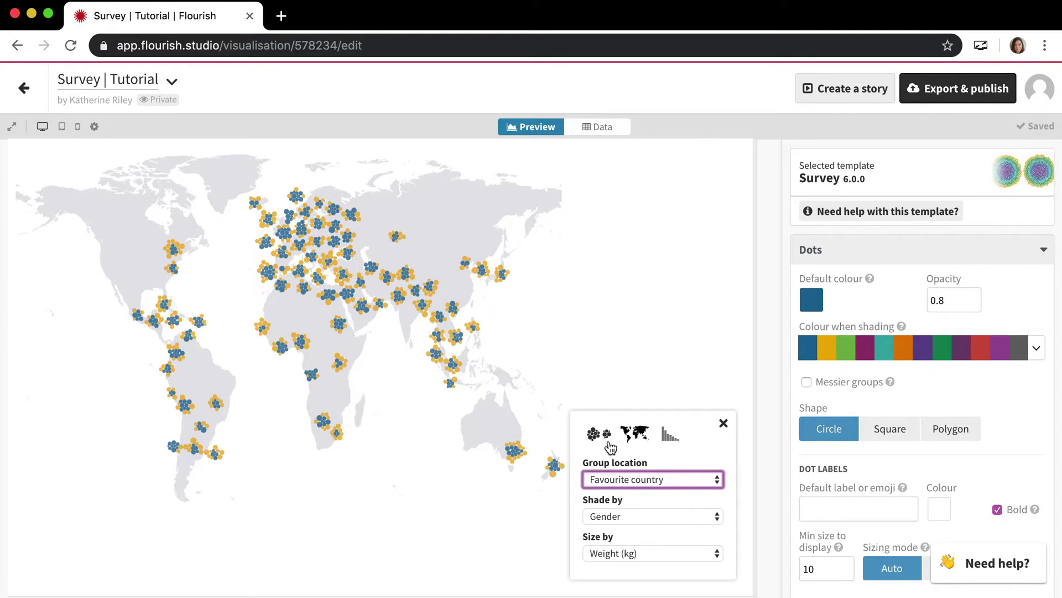
click(604, 442)
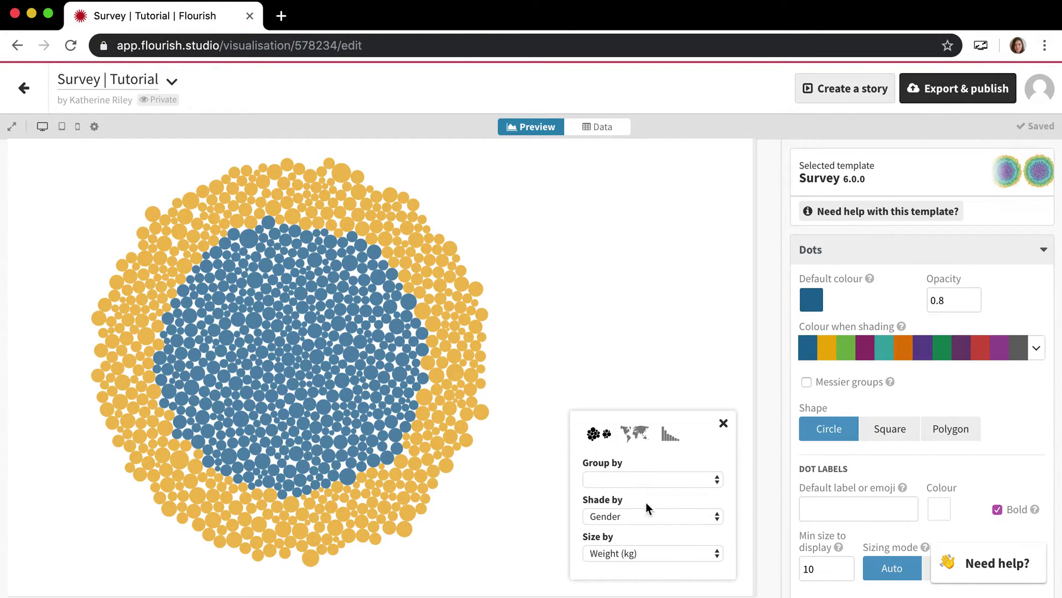
Step: Publish the visualisation to share and embed, and open its public URL
click(940, 91)
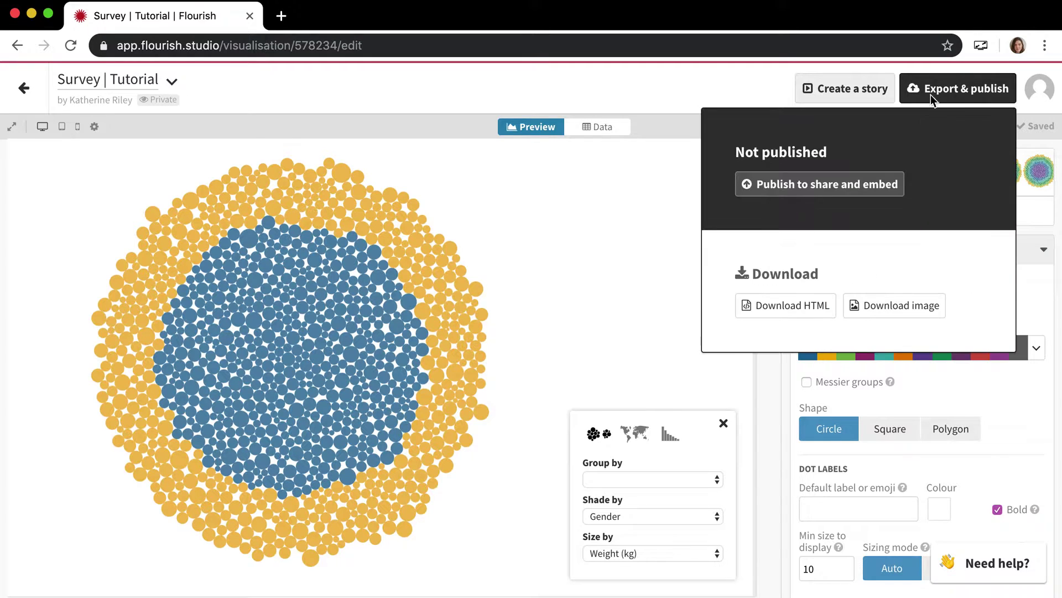
click(821, 183)
click(474, 391)
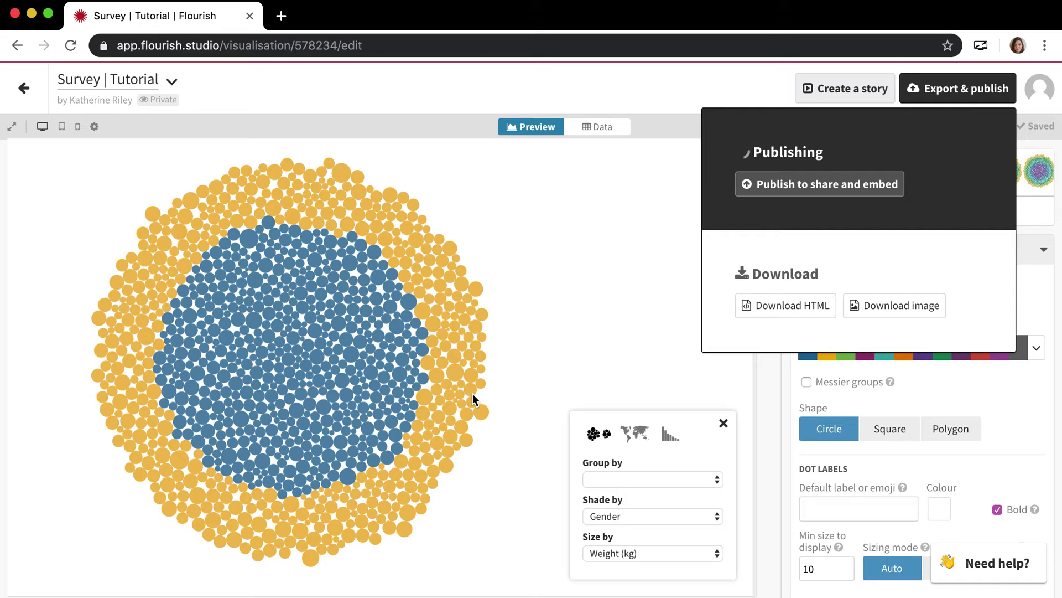
click(870, 180)
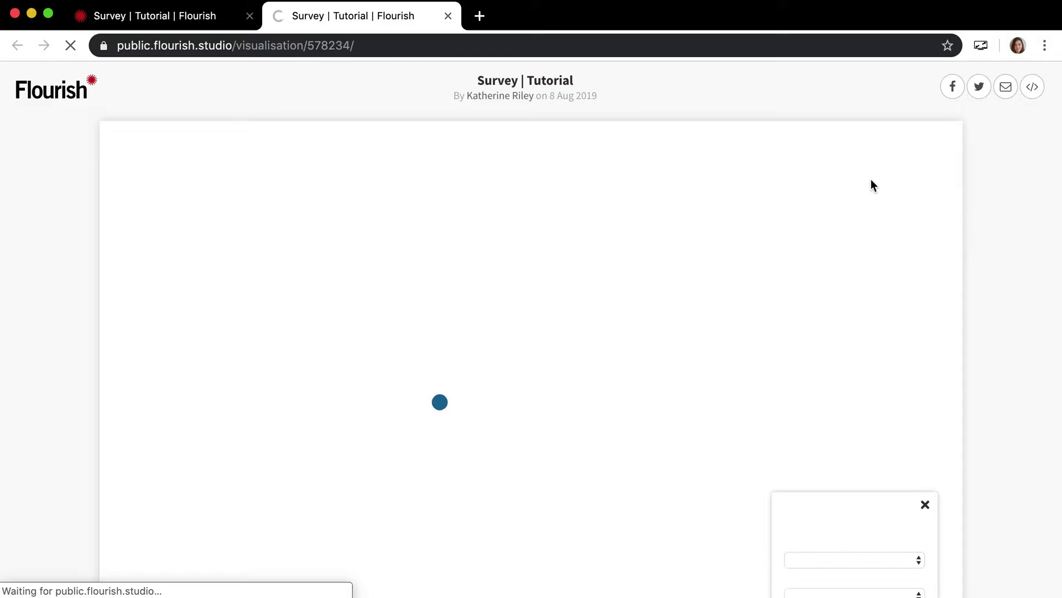
Step: On the public page, group the dots by Favourite food, then close the tab
scroll(704, 268, down, 3)
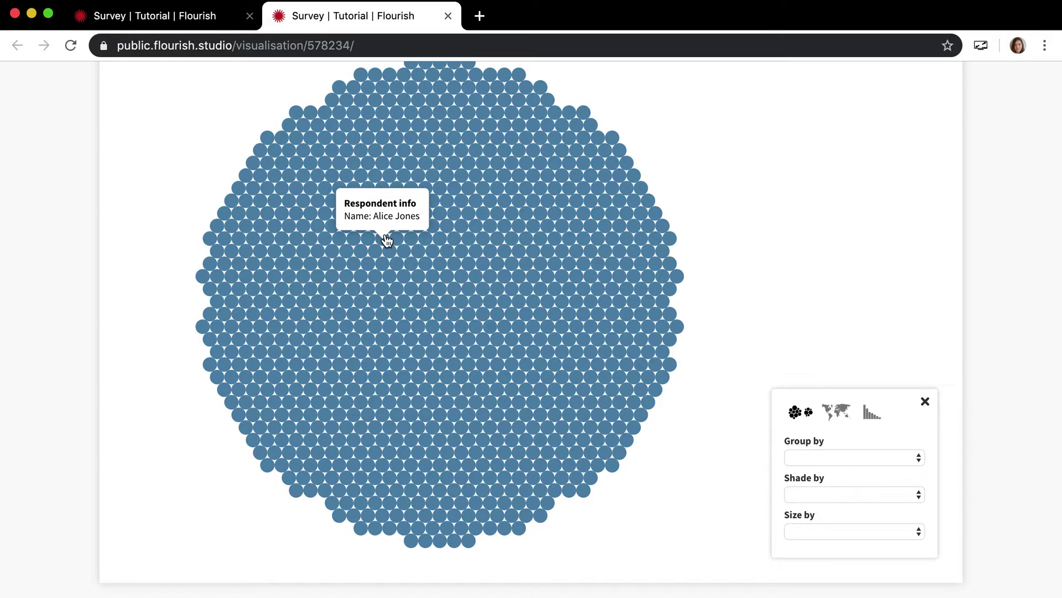
scroll(386, 239, up, 1)
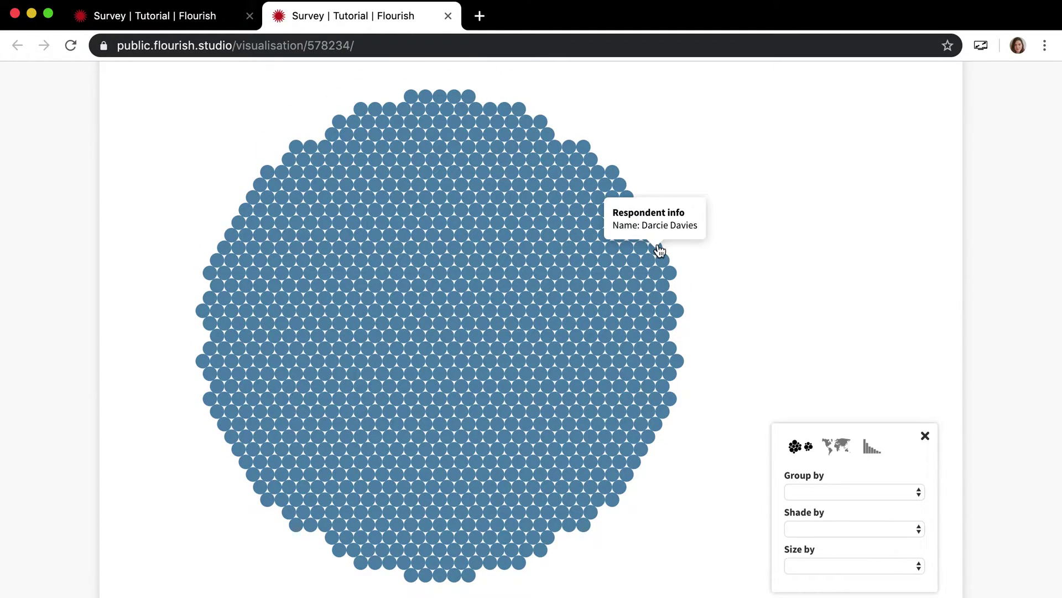
click(828, 489)
click(830, 519)
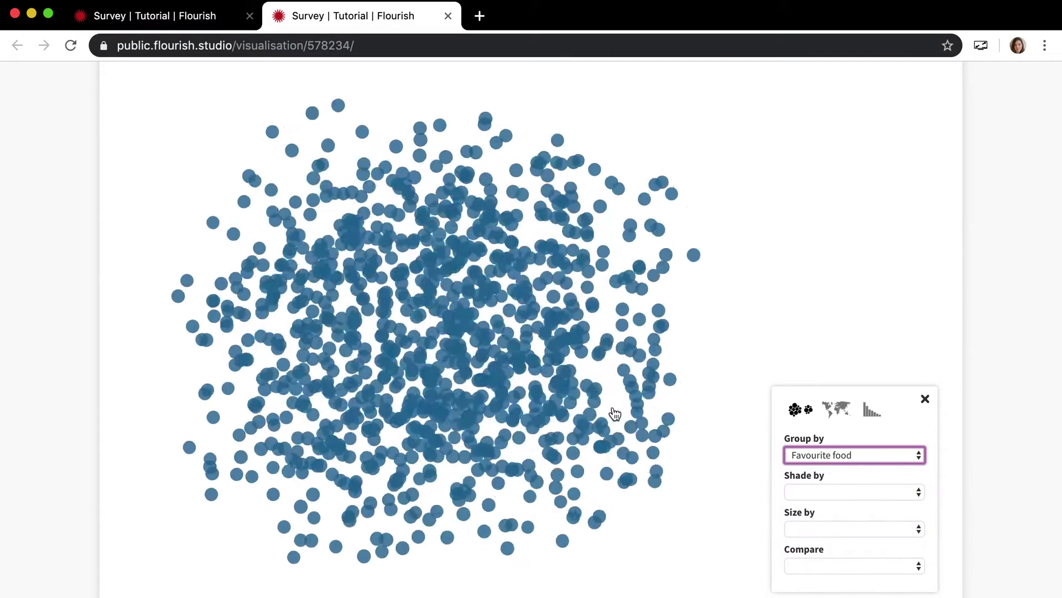
scroll(589, 303, up, 1)
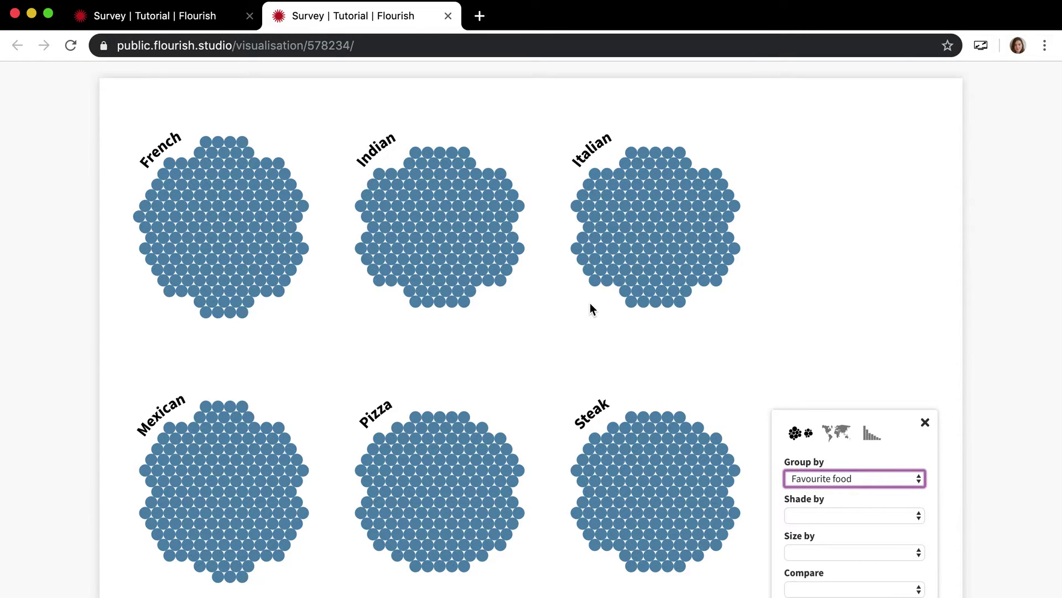
key(super+w)
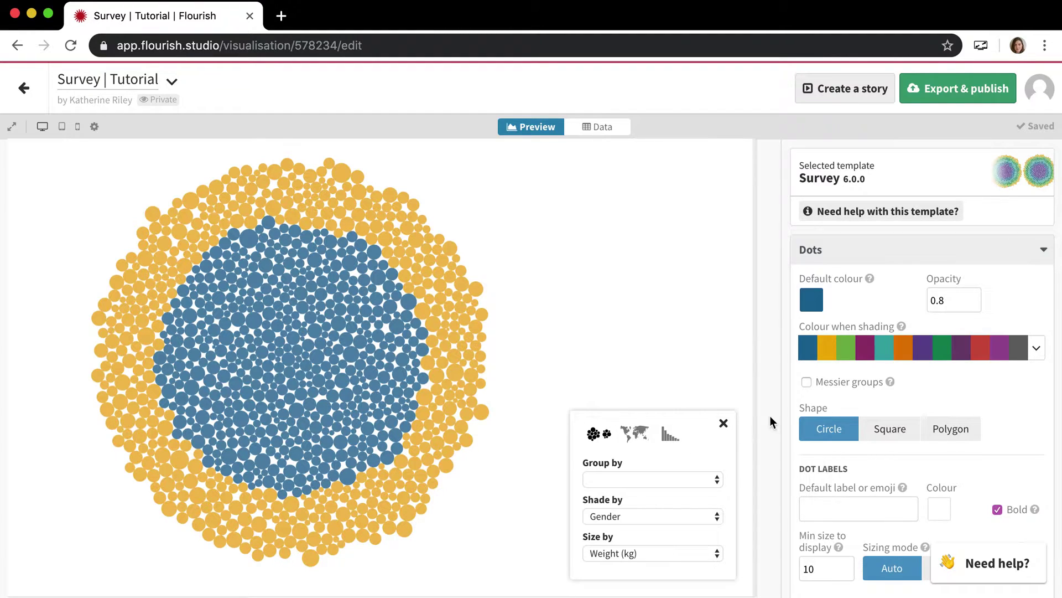
Step: Set Size by to blank and try square and circle dot shapes
click(890, 431)
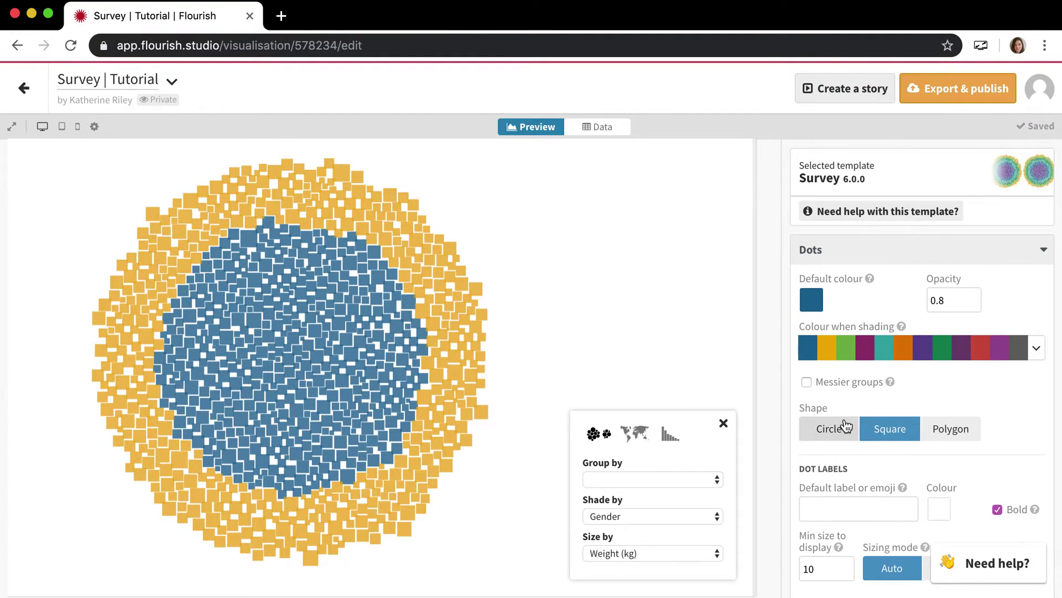
click(661, 551)
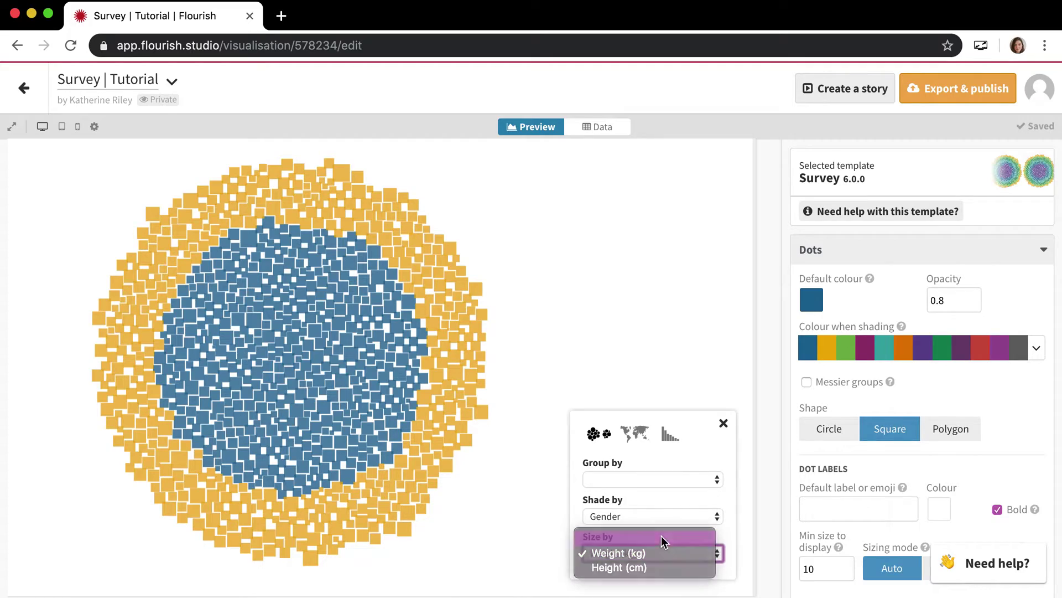
click(662, 536)
click(836, 434)
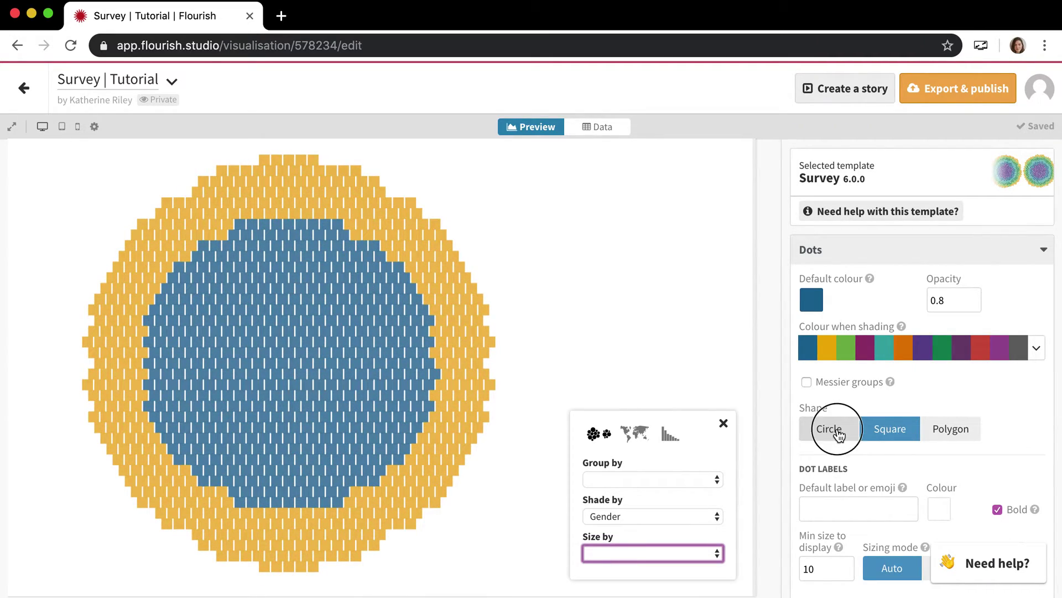
click(884, 429)
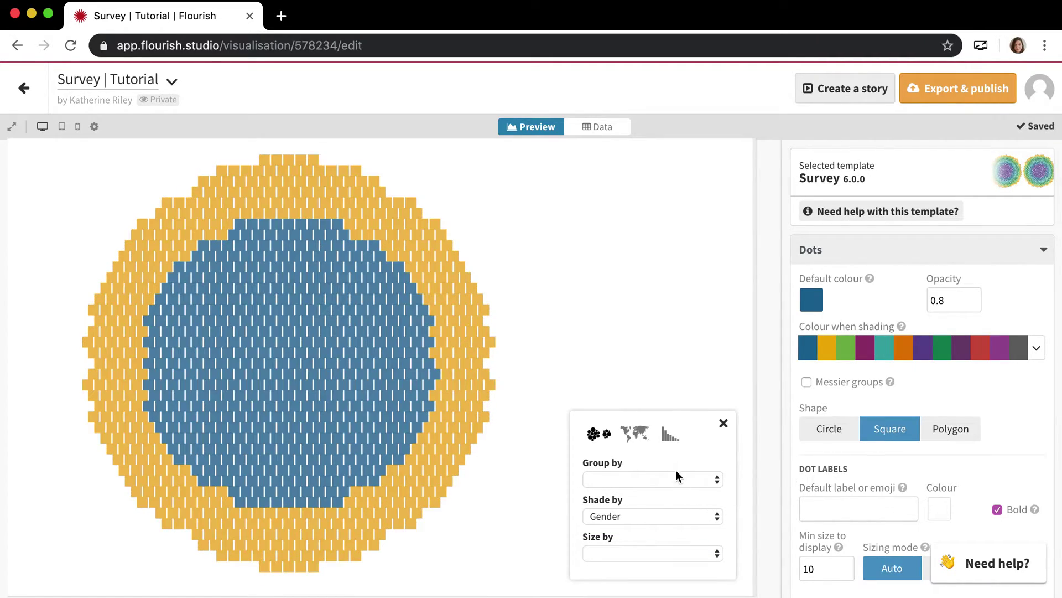
click(673, 436)
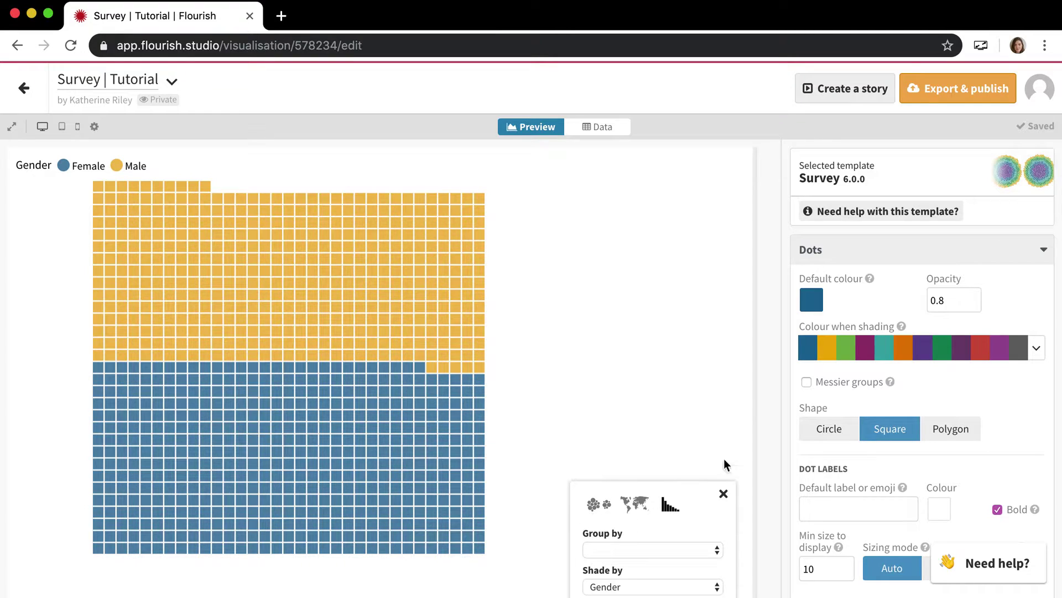
Step: Make the dots polygons with 6 sides, settling on hexagons after trying 5
click(944, 432)
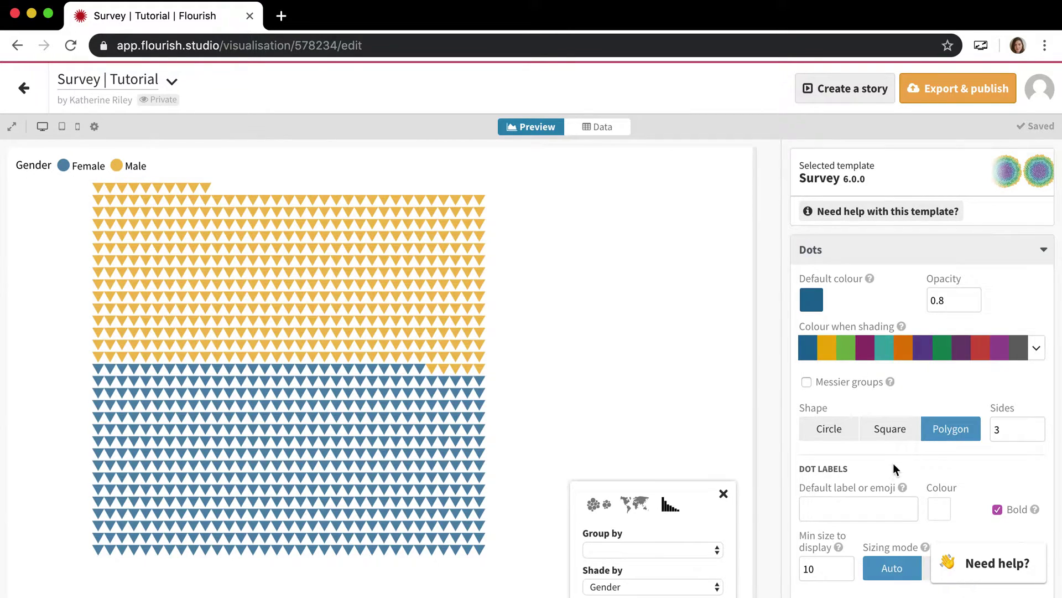
double_click(997, 430)
text(5)
key(Tab)
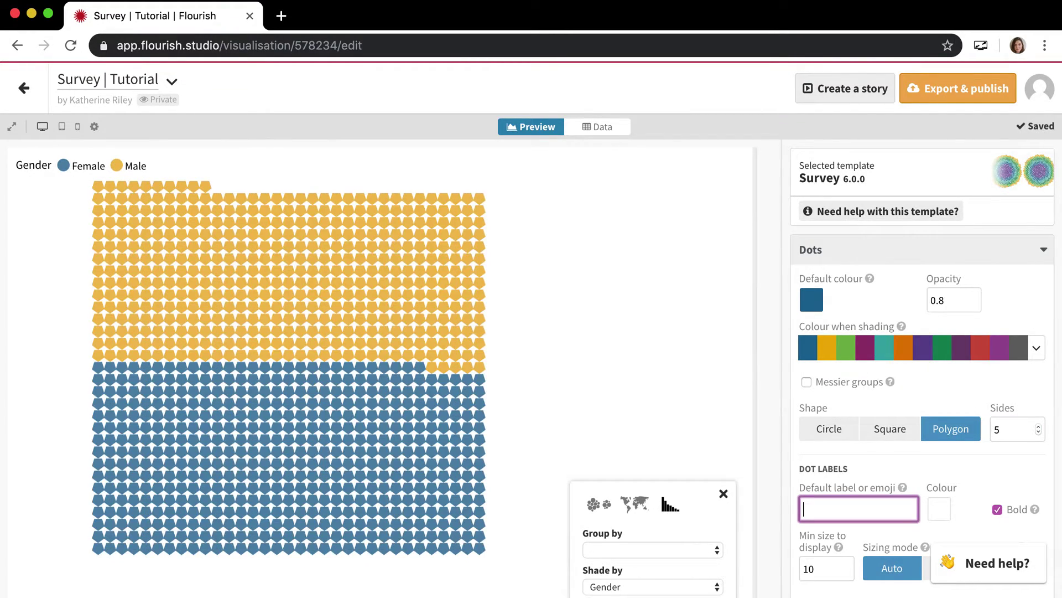
click(1001, 430)
text(6)
key(Tab)
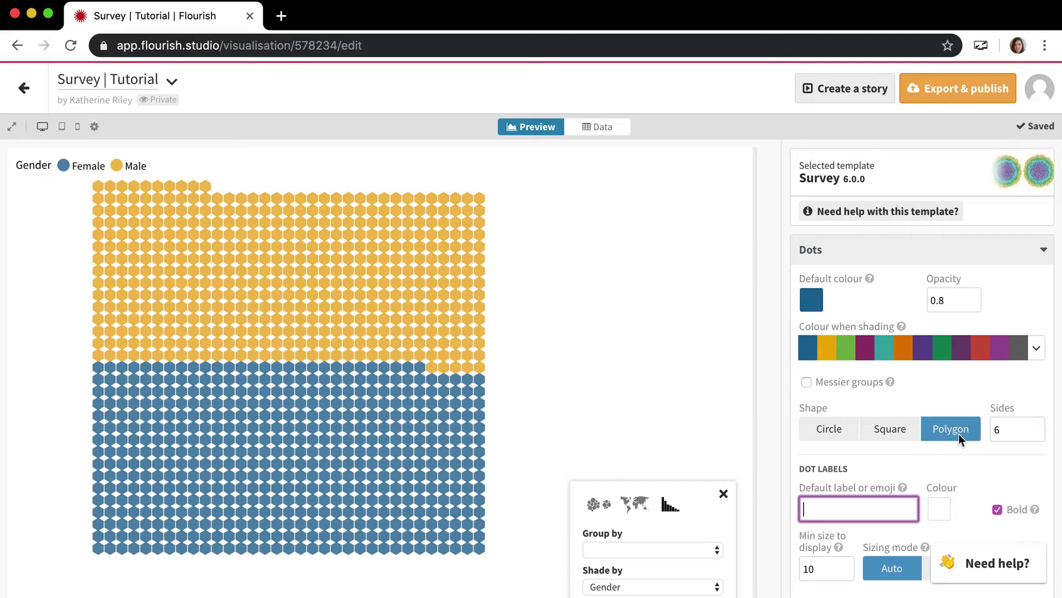
click(834, 431)
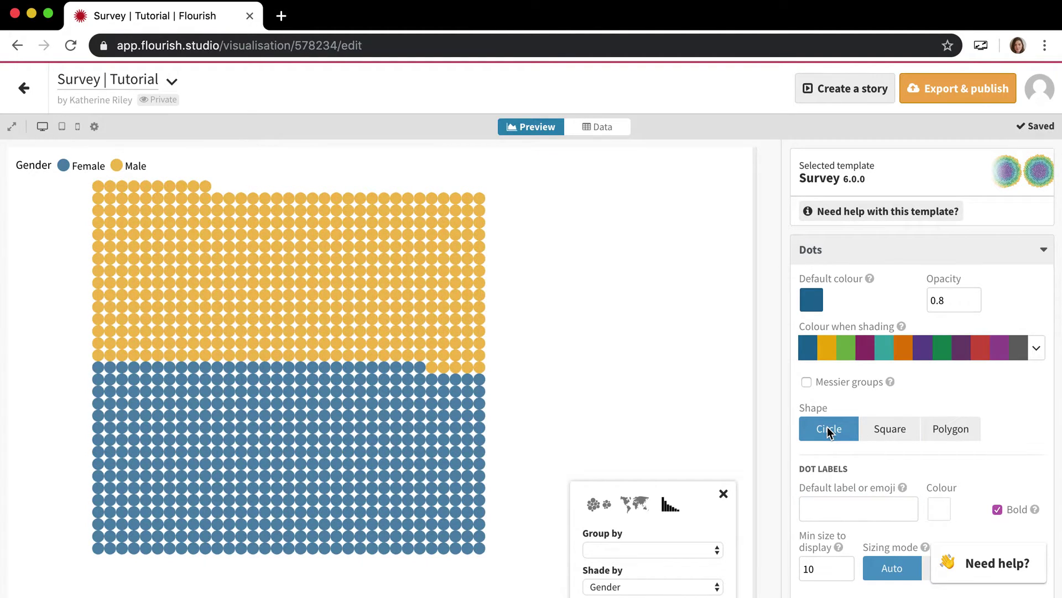
click(955, 433)
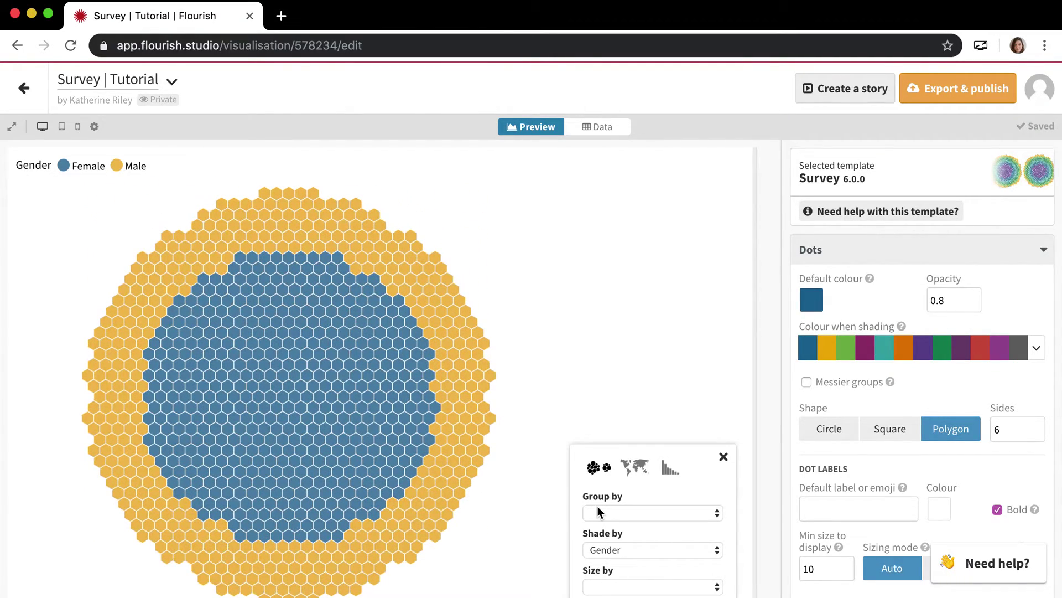
Step: Try the Pastel shading palette, then apply Paired for light and dark blue hexagons
scroll(373, 512, down, 1)
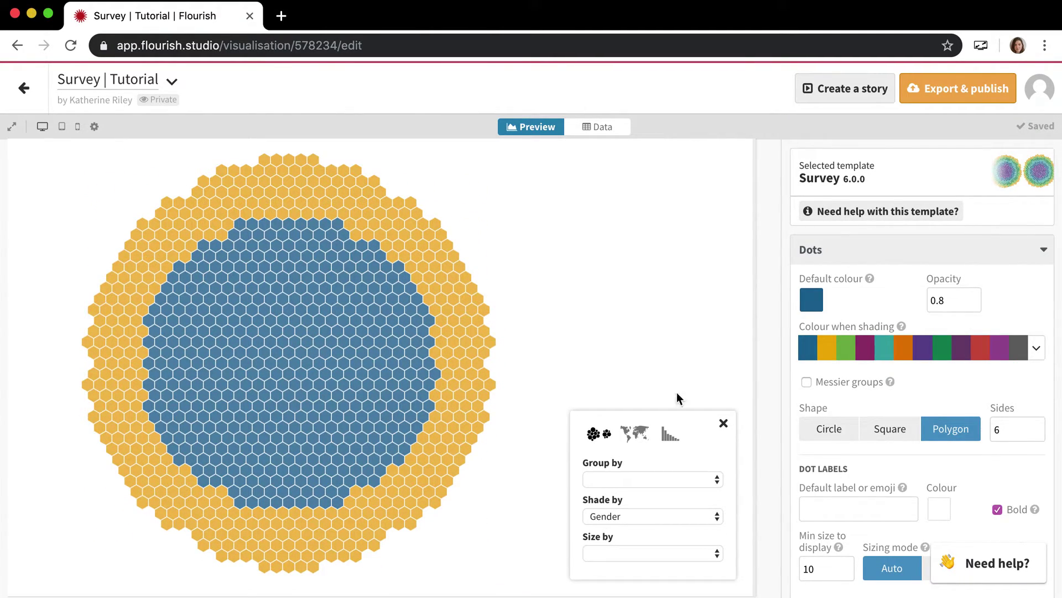
scroll(908, 367, down, 5)
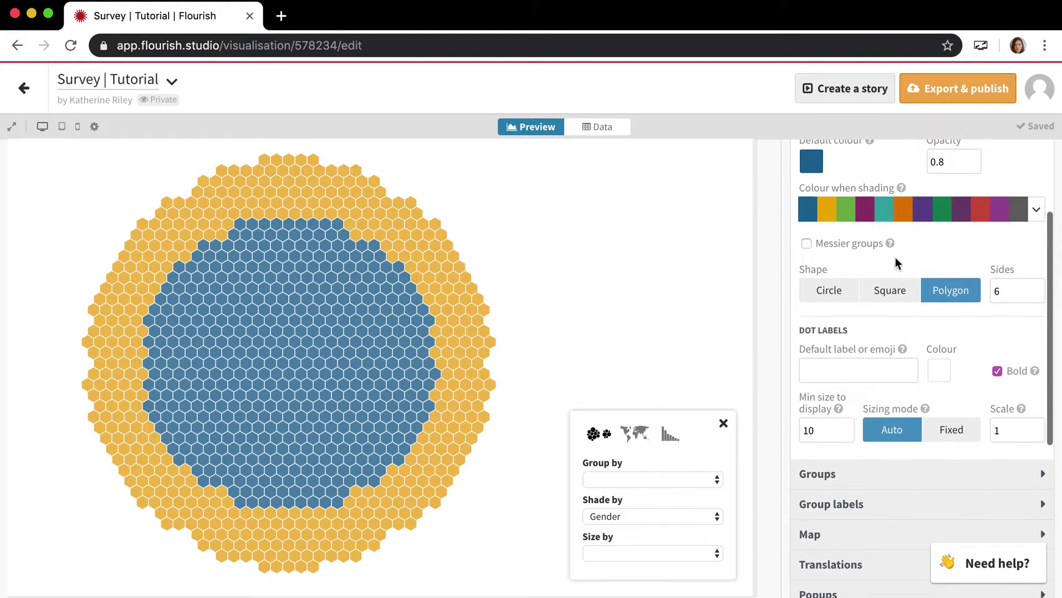
click(819, 210)
click(861, 326)
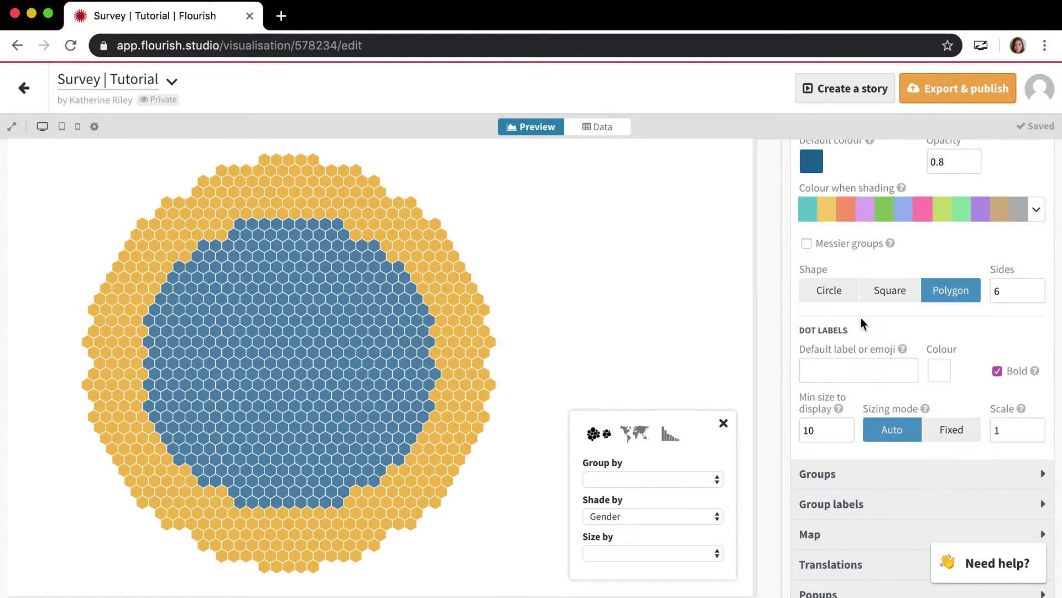
click(823, 209)
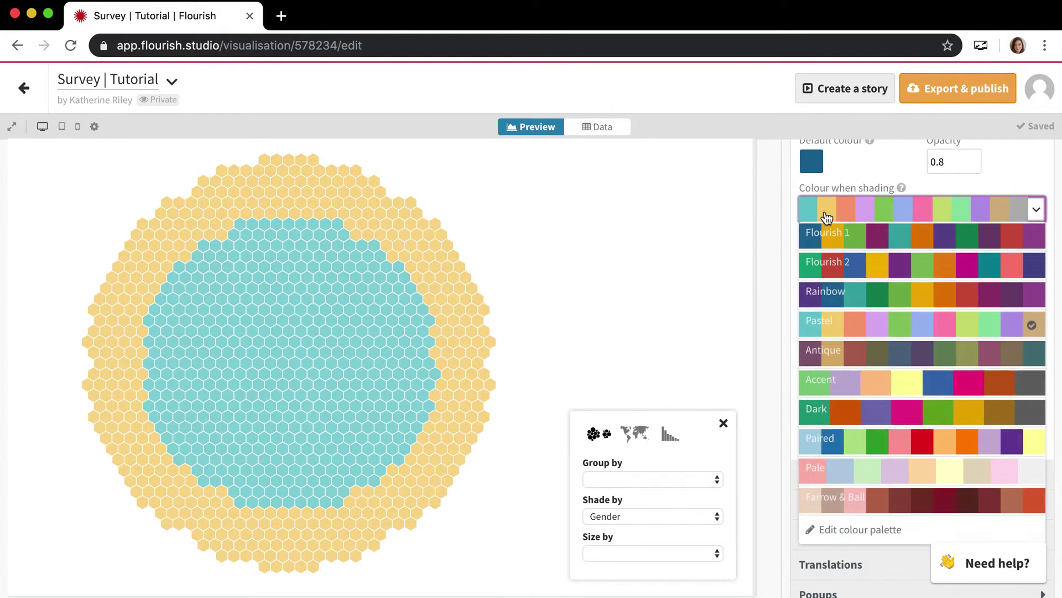
click(845, 437)
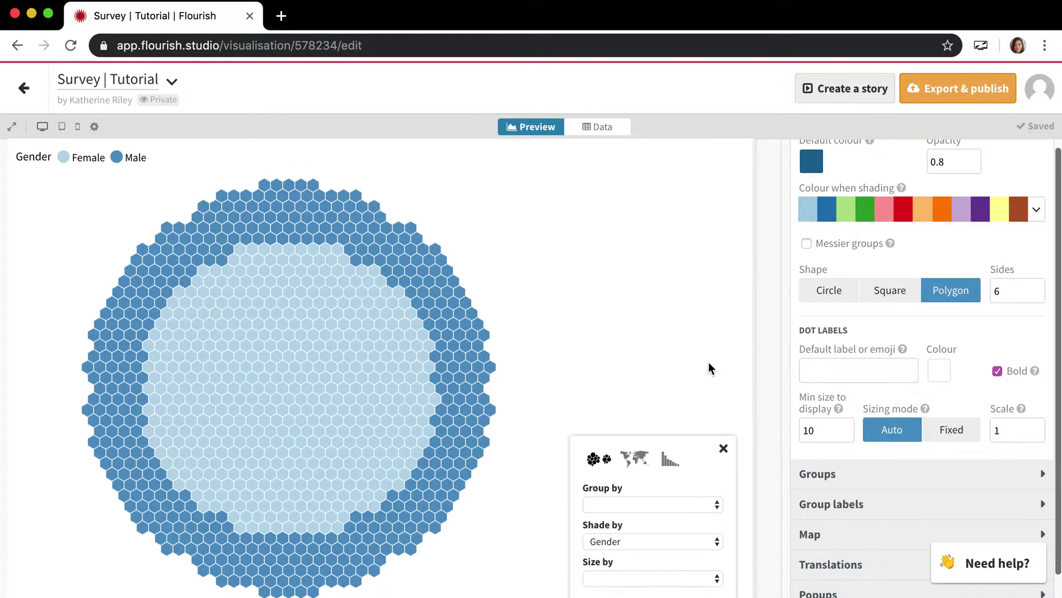
scroll(958, 258, up, 2)
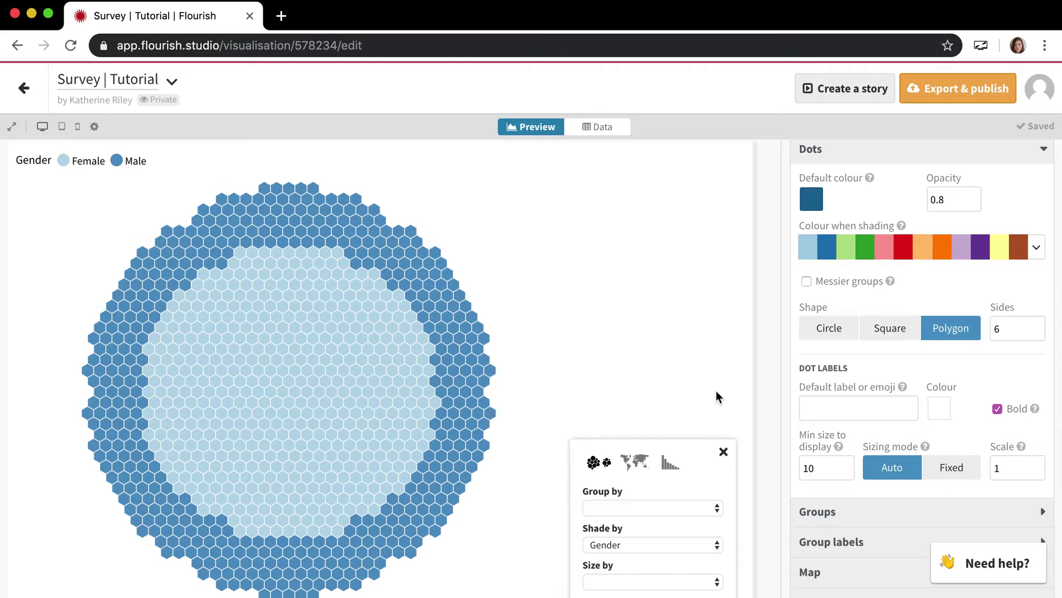
scroll(927, 386, down, 5)
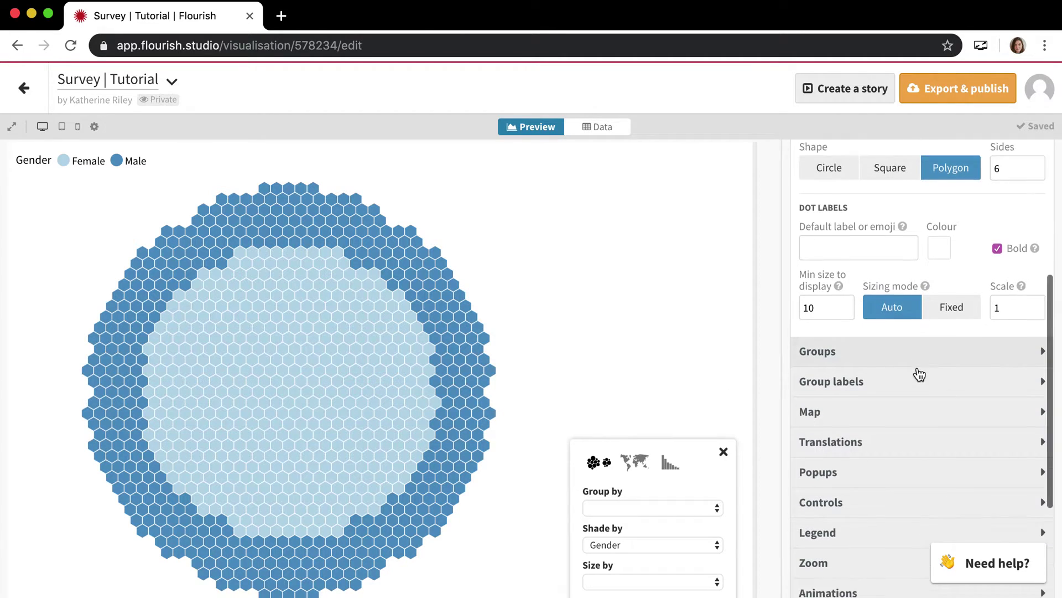
Step: Group the hexagons by Gender with group labels placed Above, after trying Centre
click(916, 333)
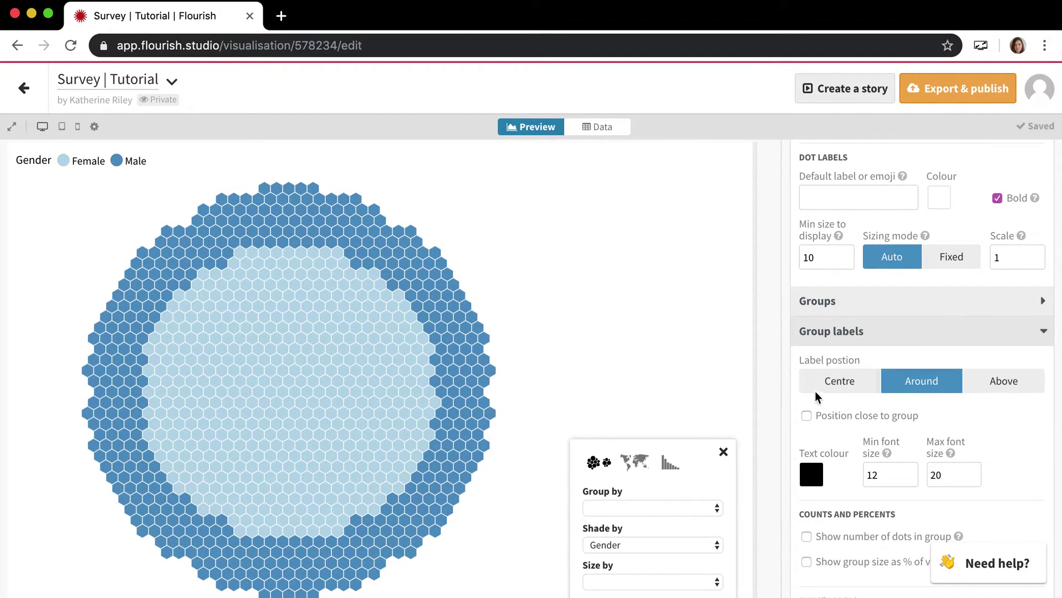
click(630, 507)
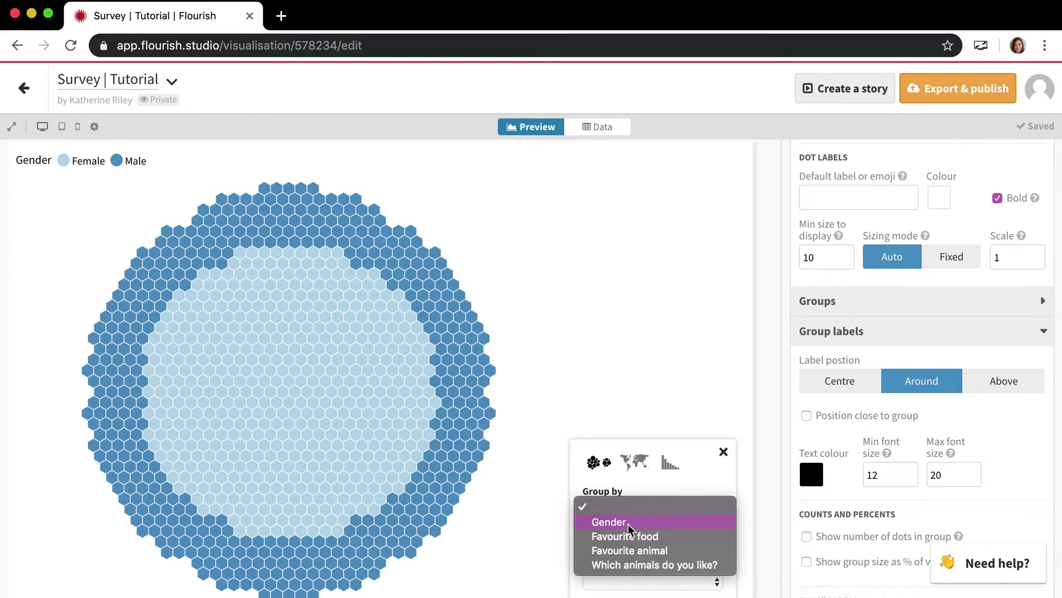
click(629, 523)
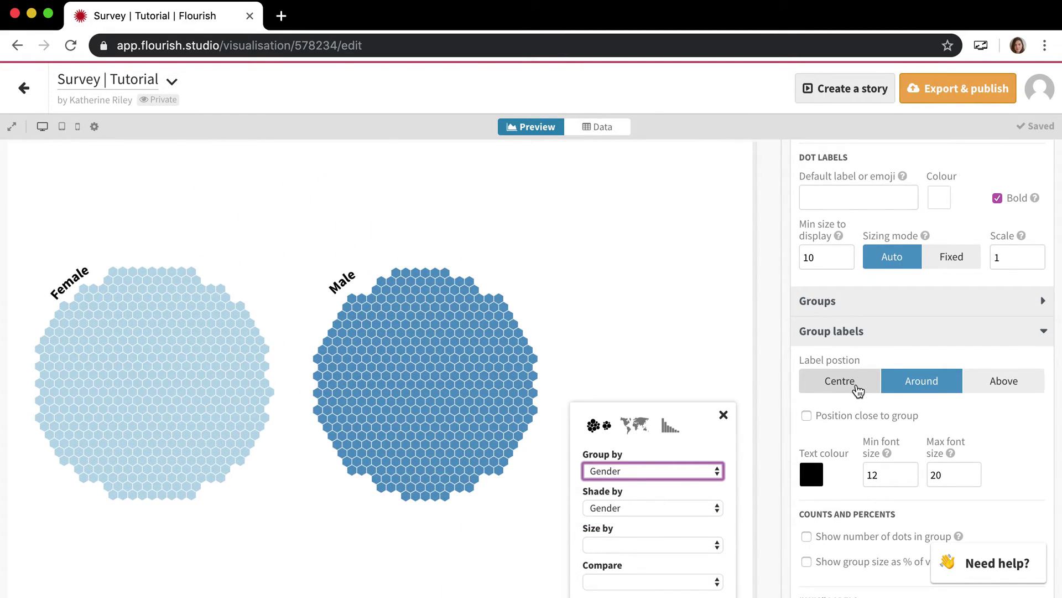
click(858, 389)
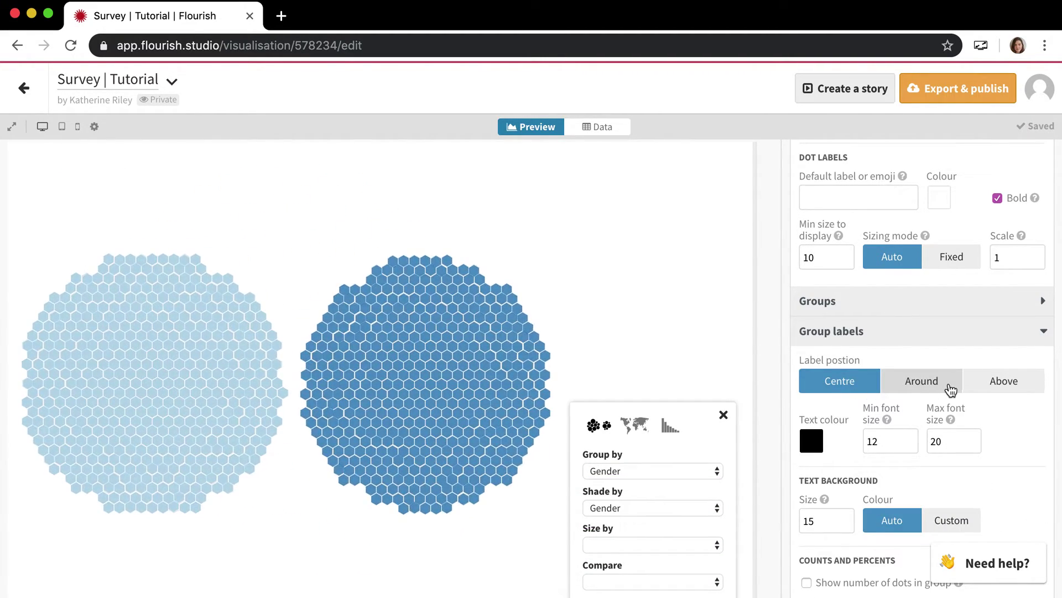
click(975, 388)
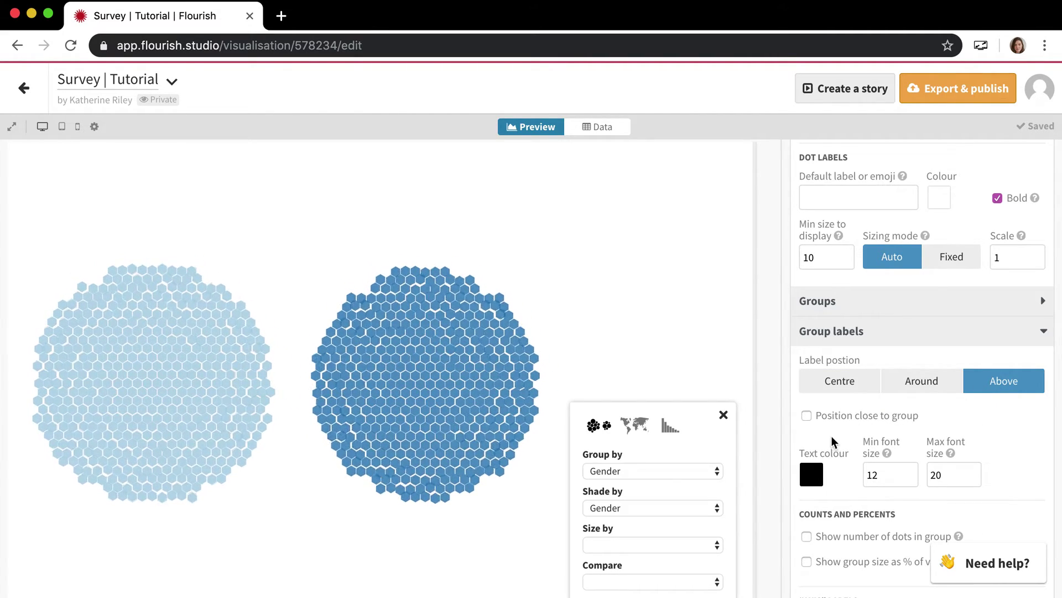
Step: Collapse the Group labels section and expand the Popups settings
scroll(829, 437, down, 2)
scroll(829, 437, up, 2)
click(872, 309)
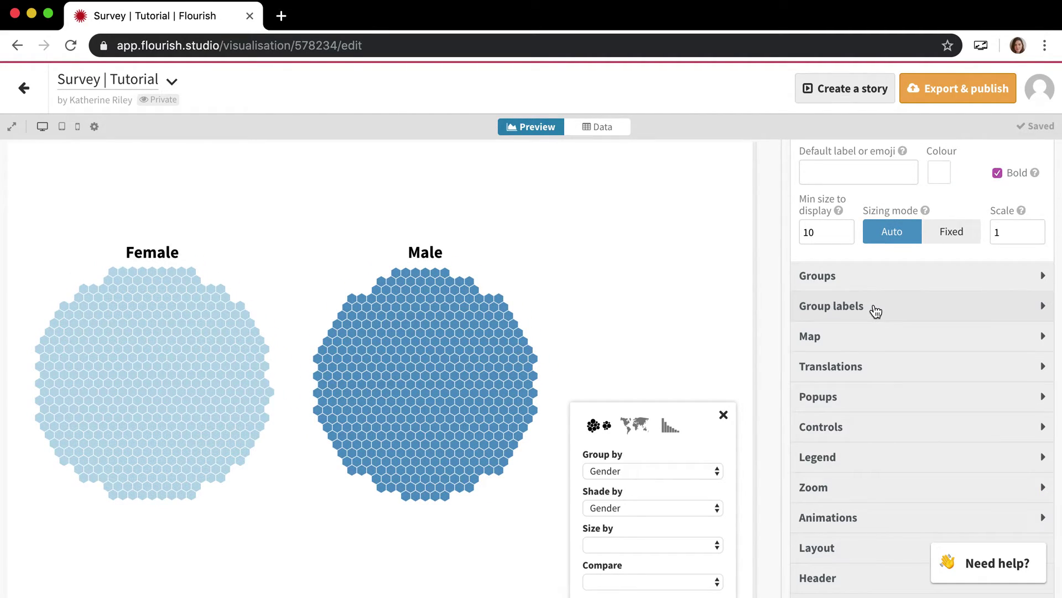
scroll(851, 391, down, 1)
click(848, 357)
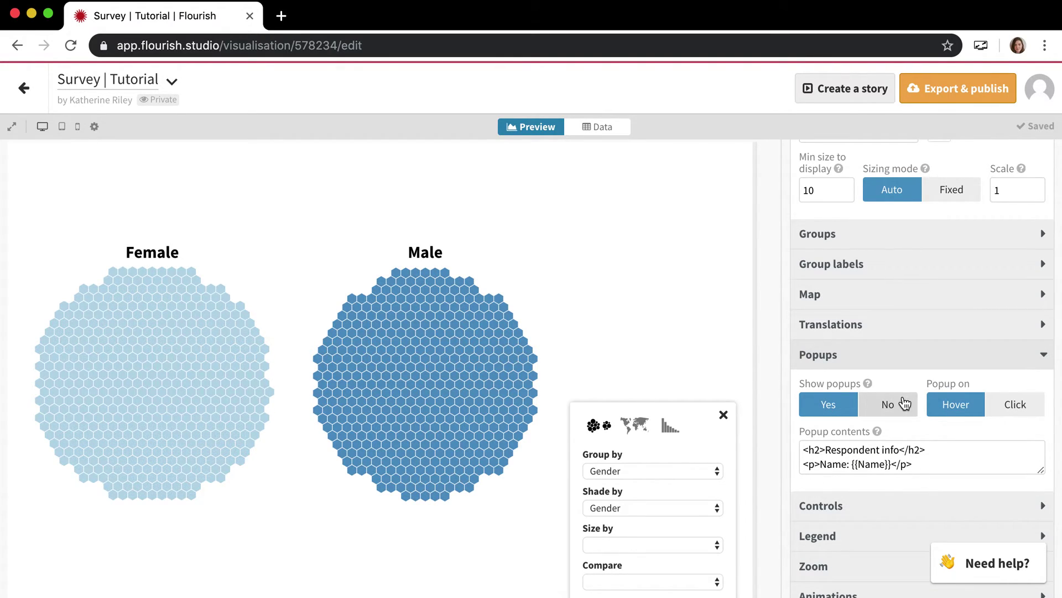
mouse_move(401, 392)
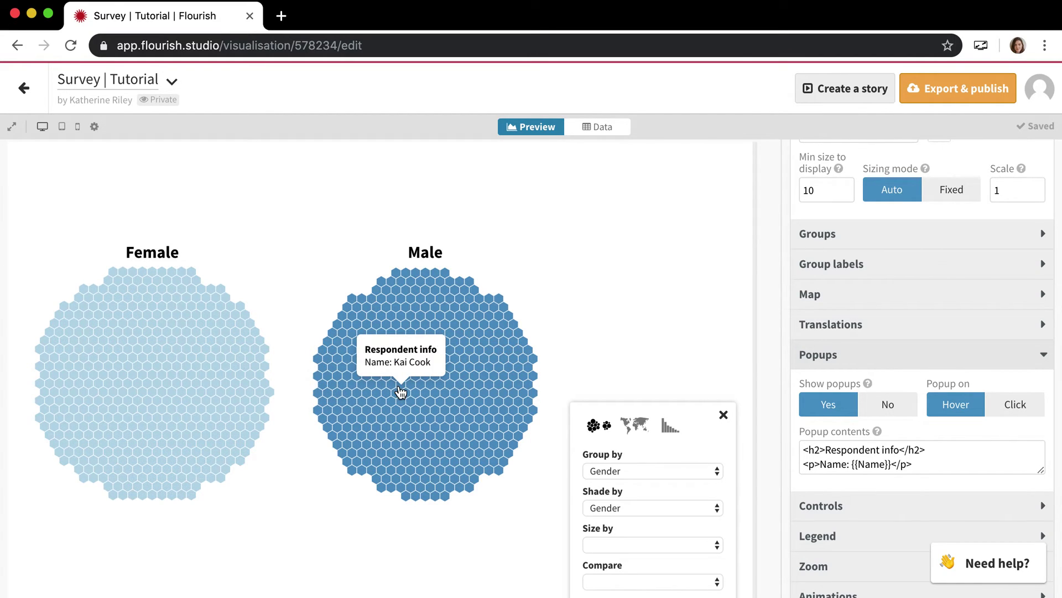
click(1010, 404)
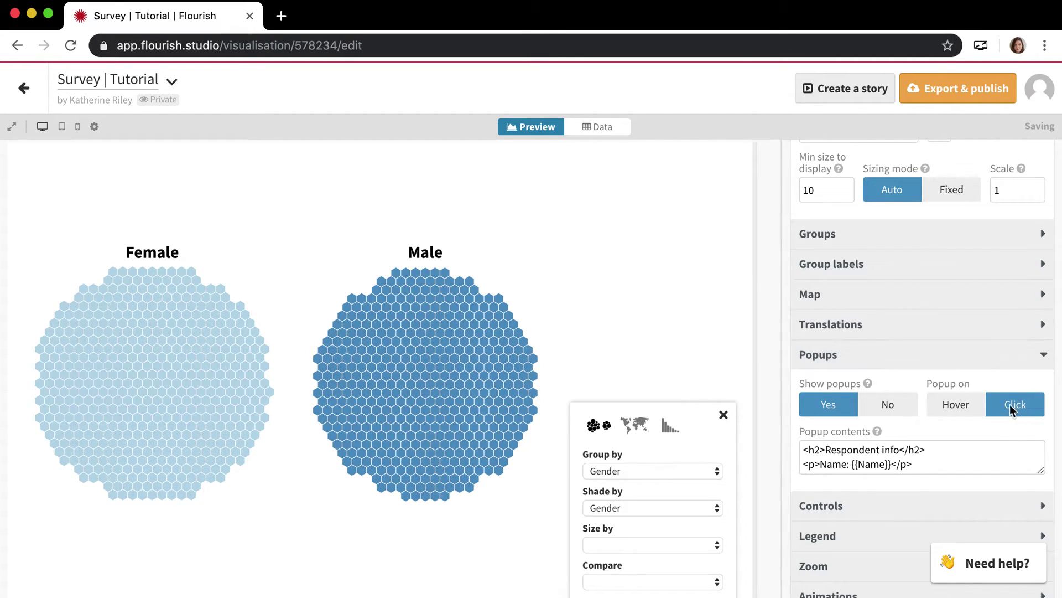
click(457, 418)
click(457, 417)
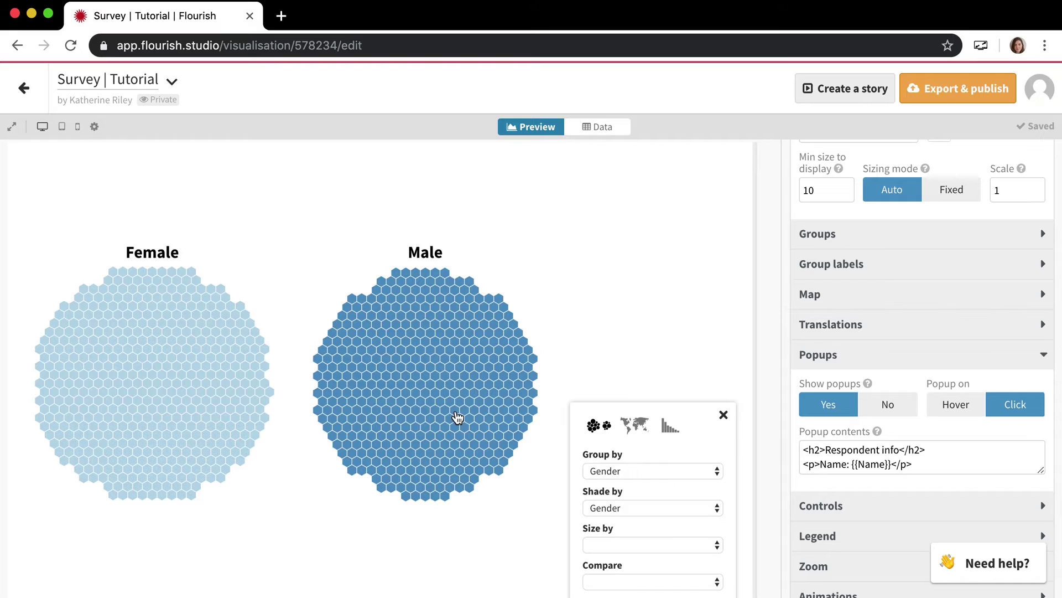
click(951, 407)
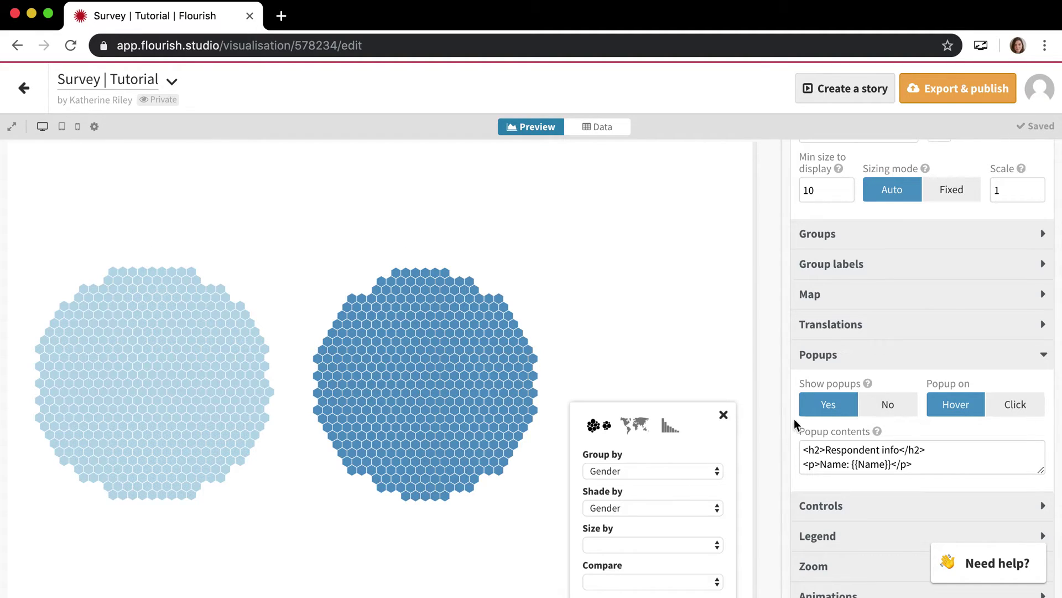
Step: Expand Map settings and lay the hexagon groups out on a world map
click(847, 293)
scroll(846, 289, down, 2)
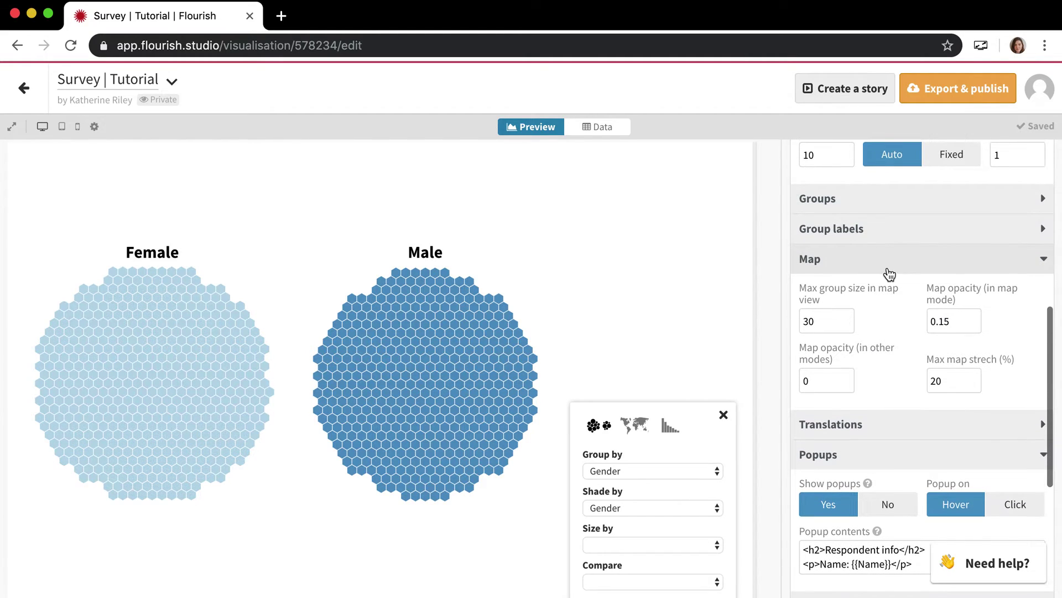
click(633, 426)
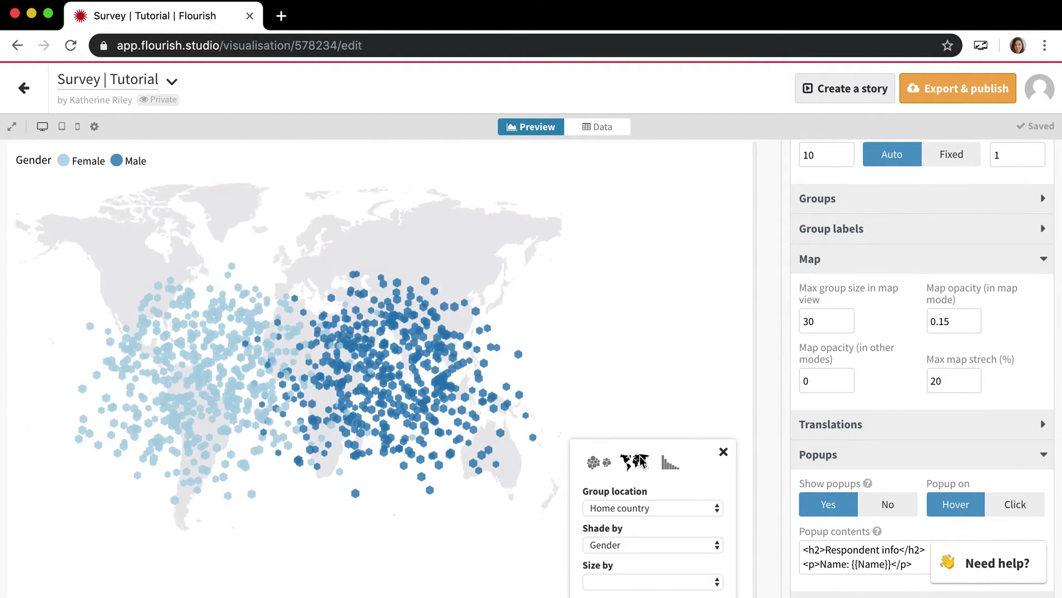
Step: Set the map opacity in map mode to 0.1, correcting an initial 0.5
click(960, 324)
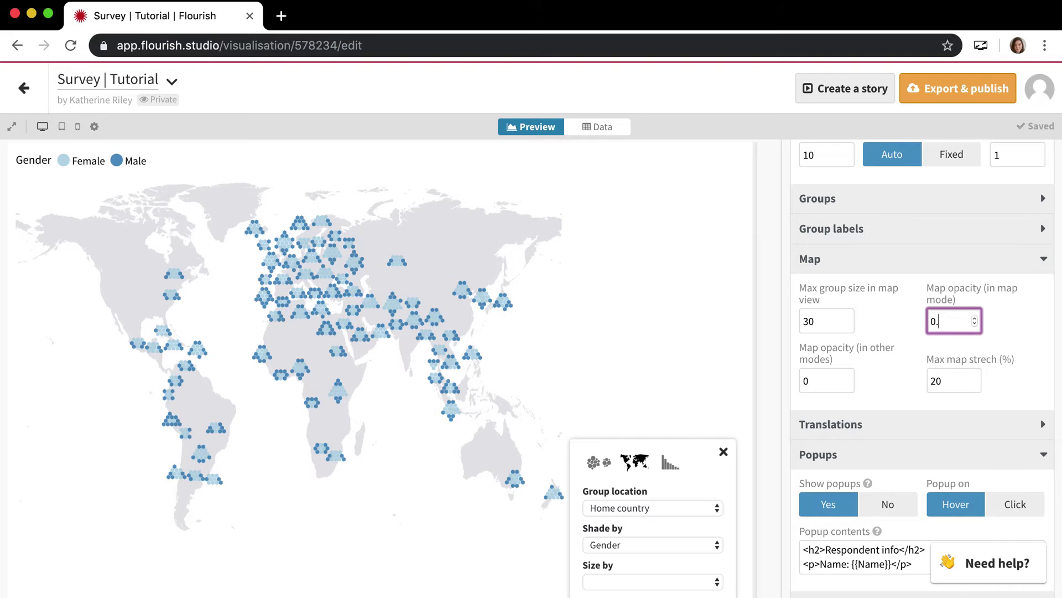
text(0.5)
key(Tab)
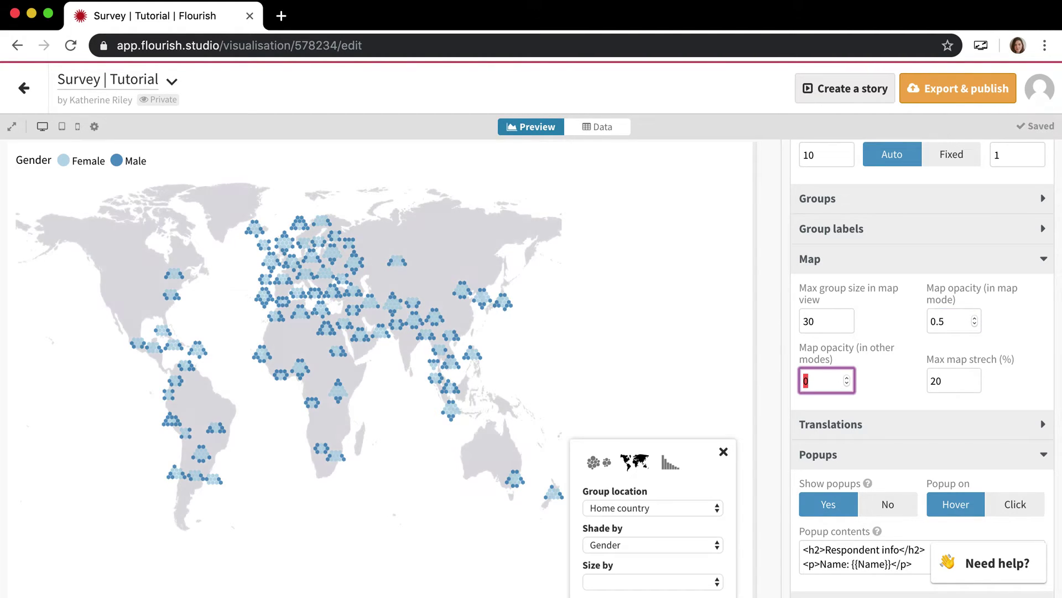
click(949, 326)
key(BackSpace)
text(1)
key(Tab)
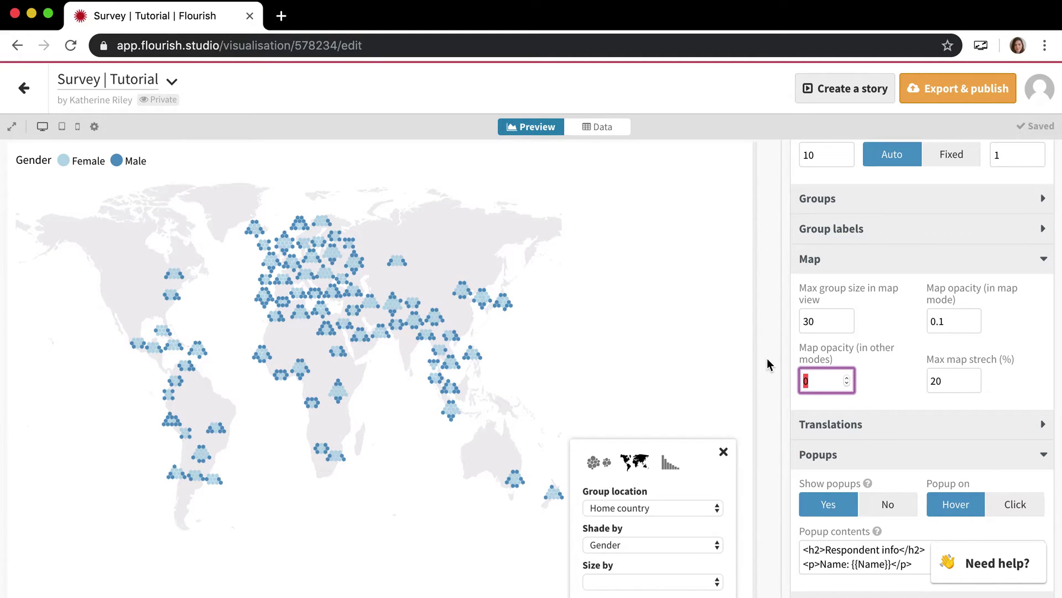
scroll(767, 358, down, 1)
Step: Review the Animations and Legend options, then collapse both sections
scroll(802, 391, down, 5)
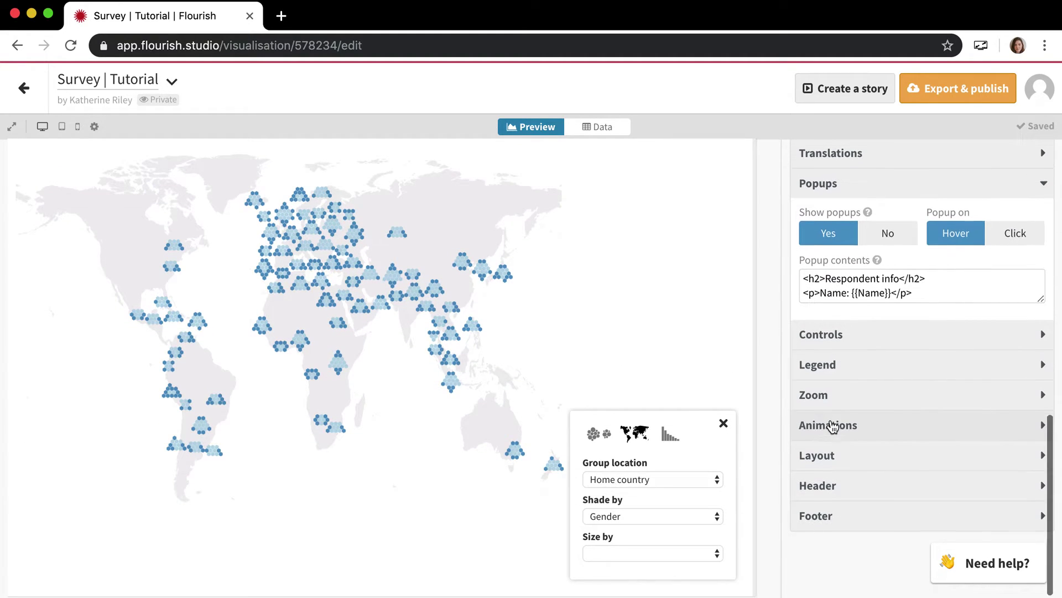
click(833, 426)
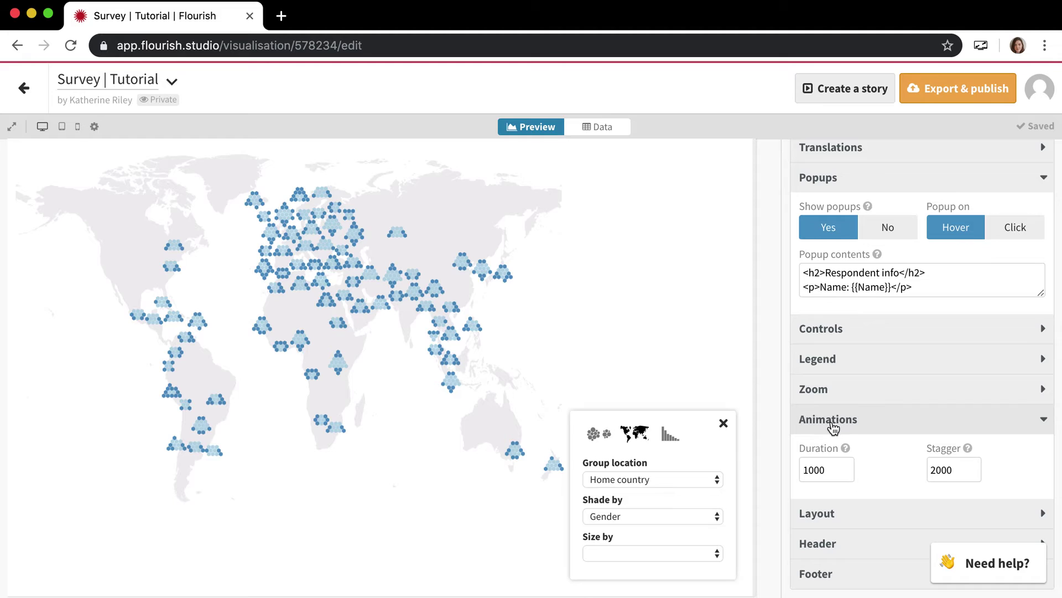
click(831, 421)
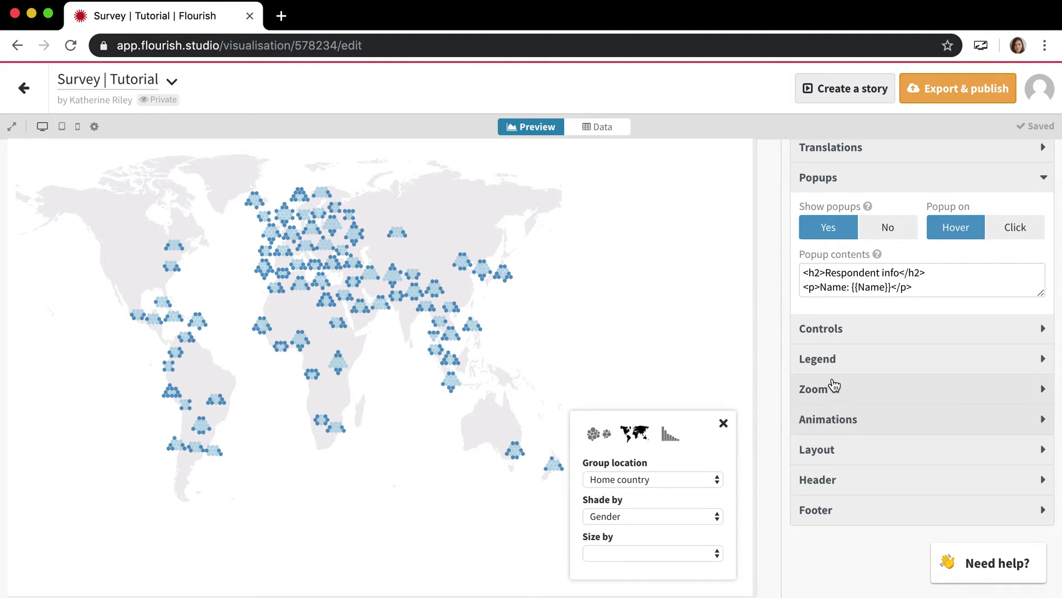
click(838, 371)
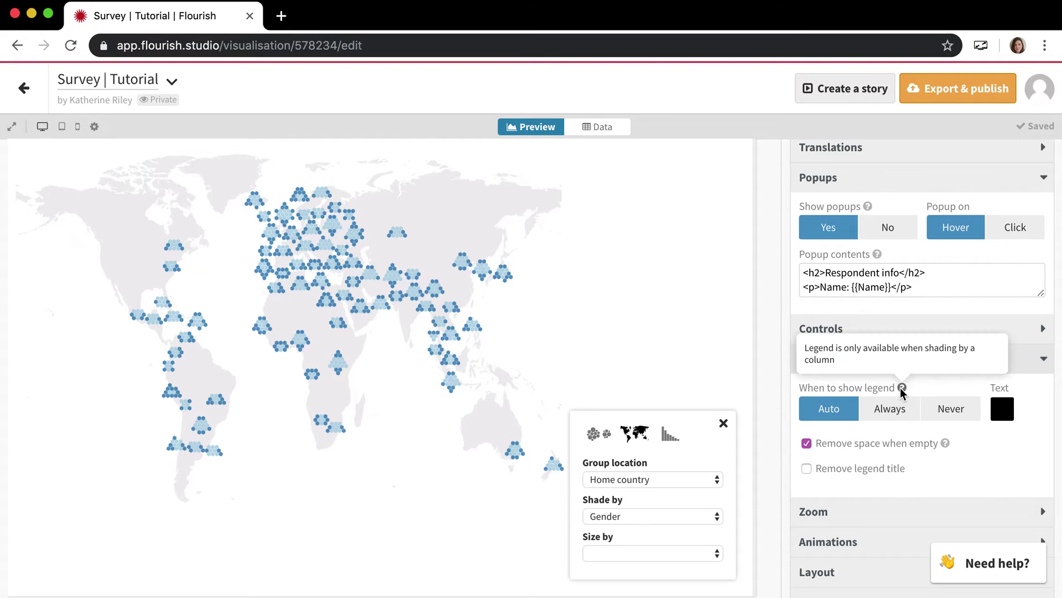
click(837, 369)
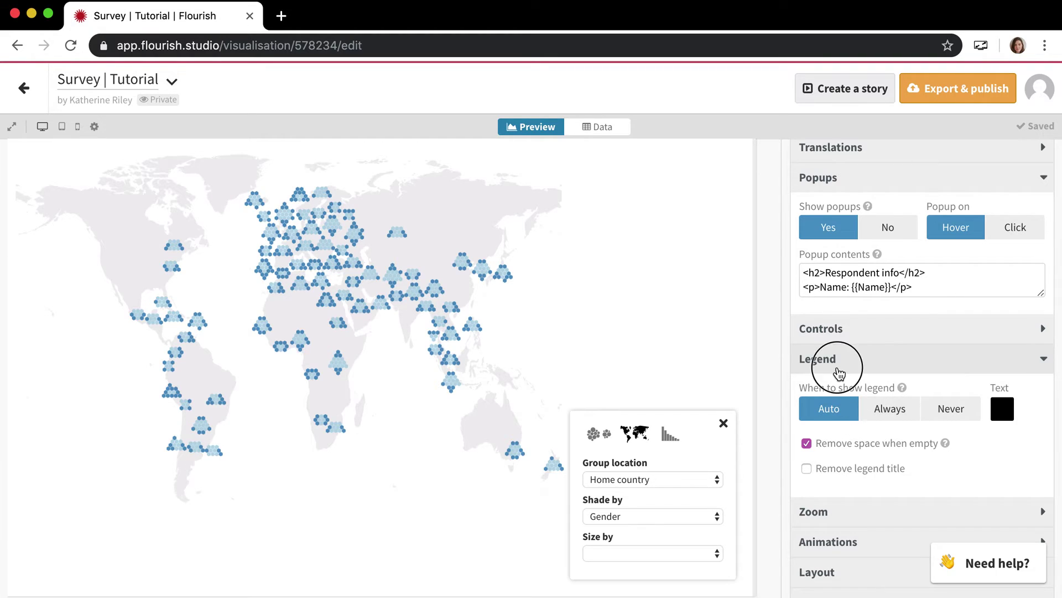
Step: Collapse the Popups, Map and Dots settings sections
scroll(837, 337, up, 4)
click(837, 332)
scroll(844, 304, up, 1)
scroll(848, 270, up, 4)
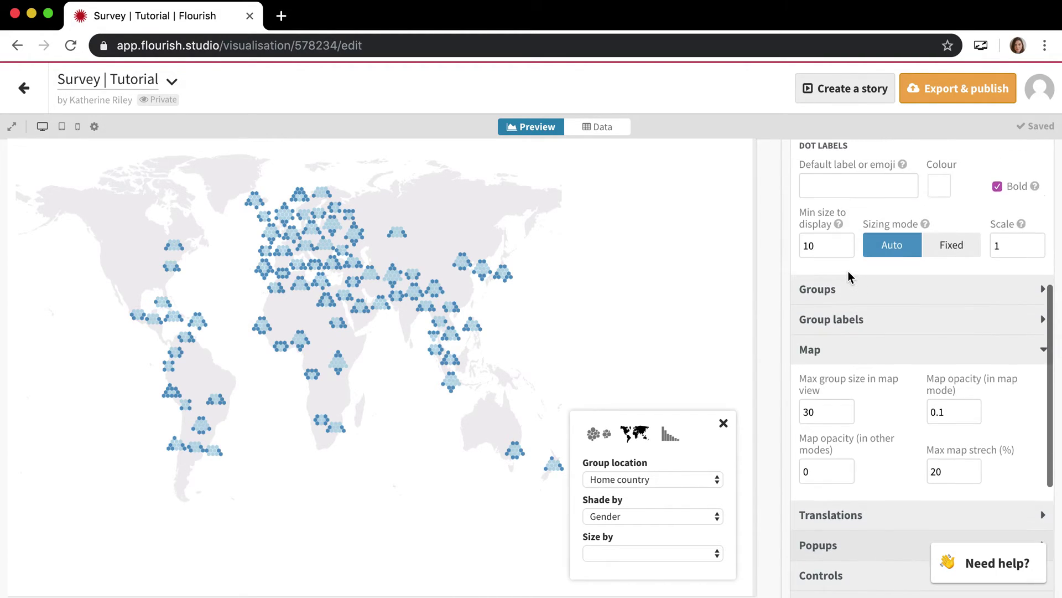
click(834, 359)
scroll(835, 304, up, 3)
scroll(836, 306, up, 5)
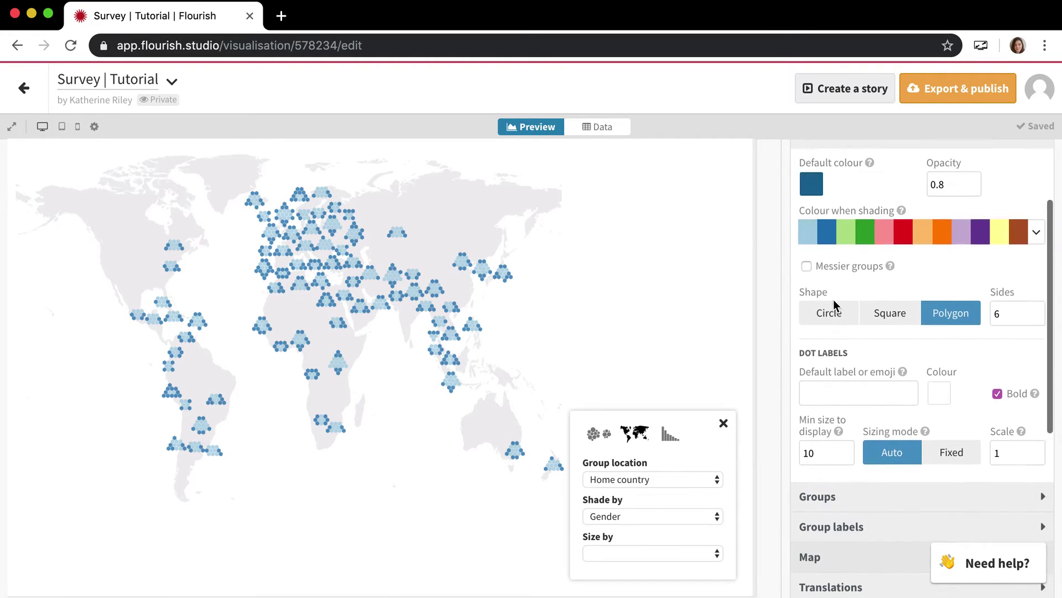
click(835, 237)
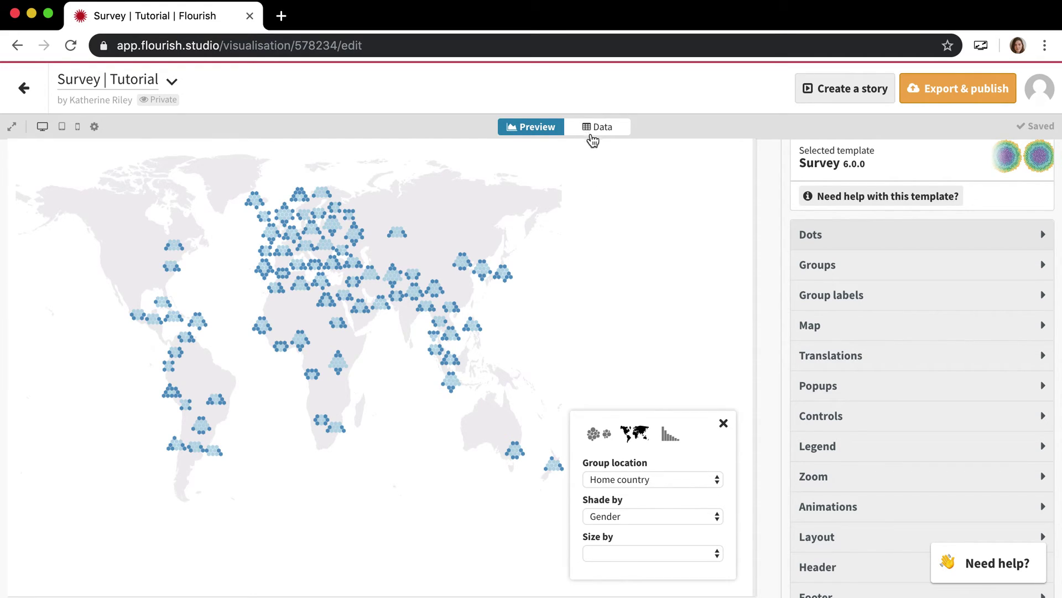
click(606, 127)
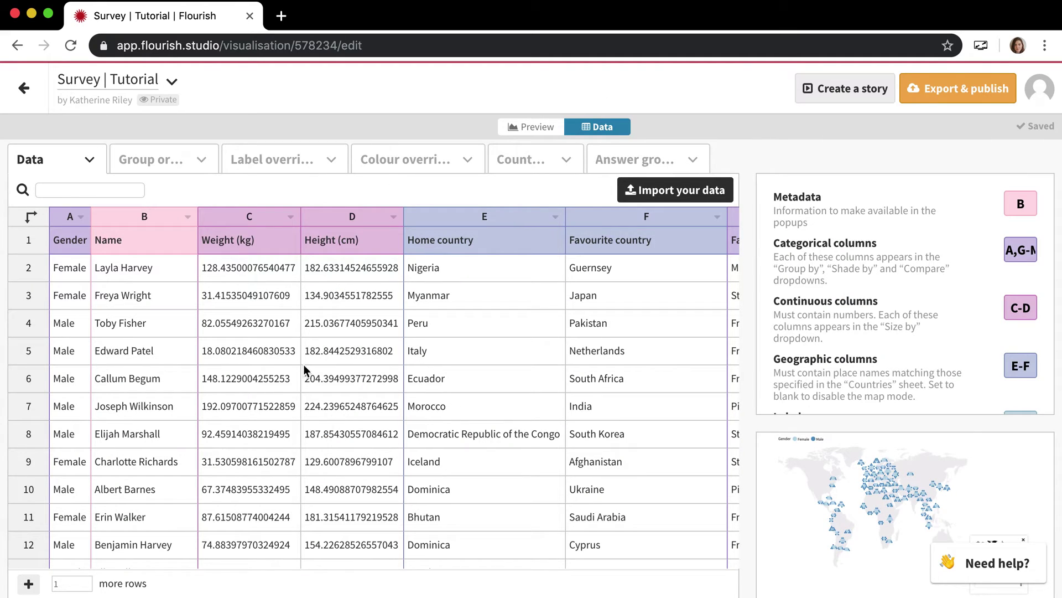
scroll(865, 303, down, 3)
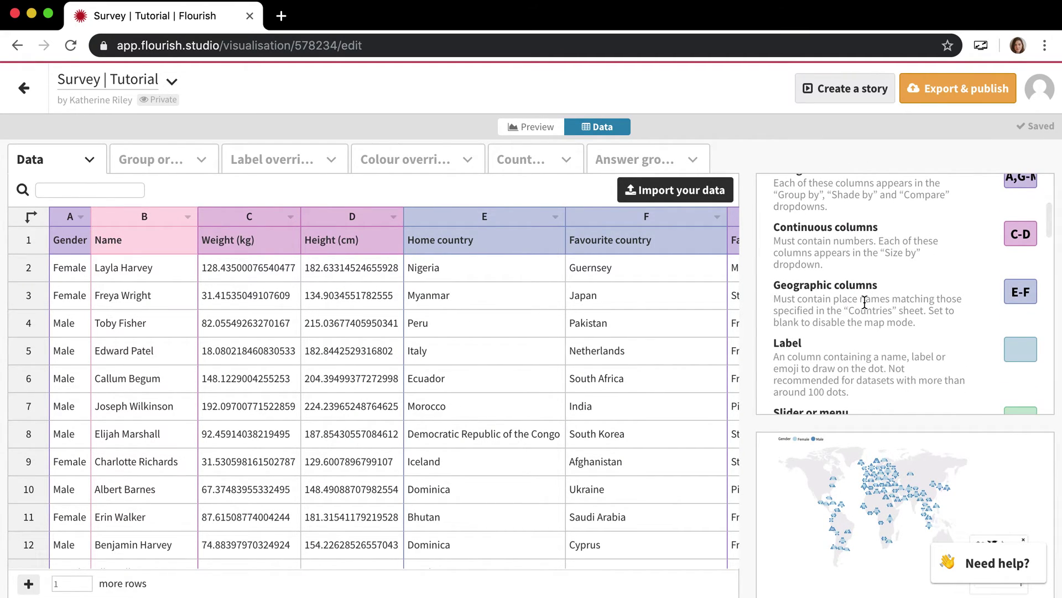
scroll(865, 304, up, 3)
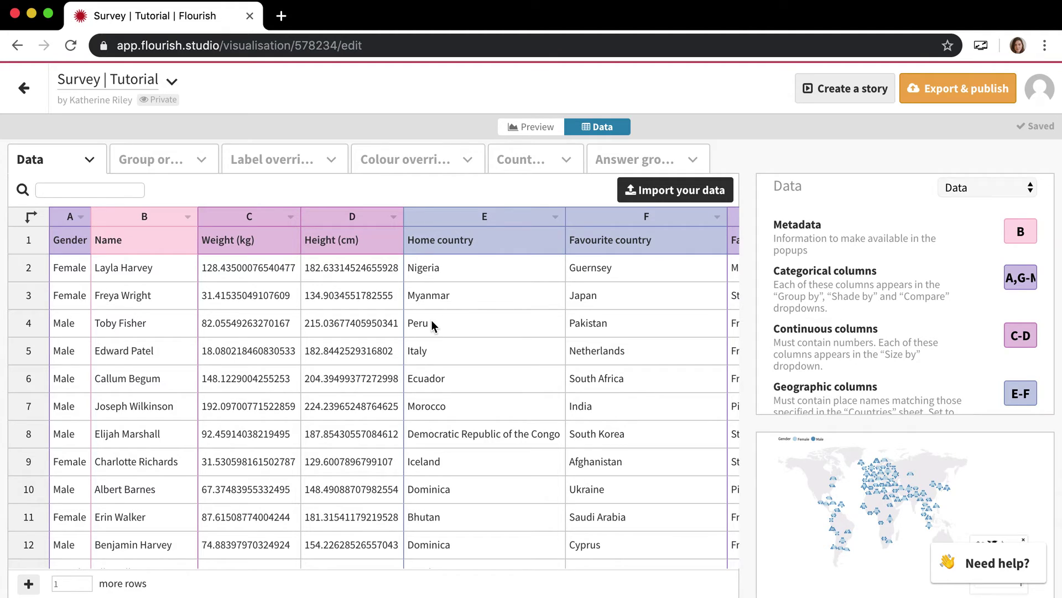
click(519, 129)
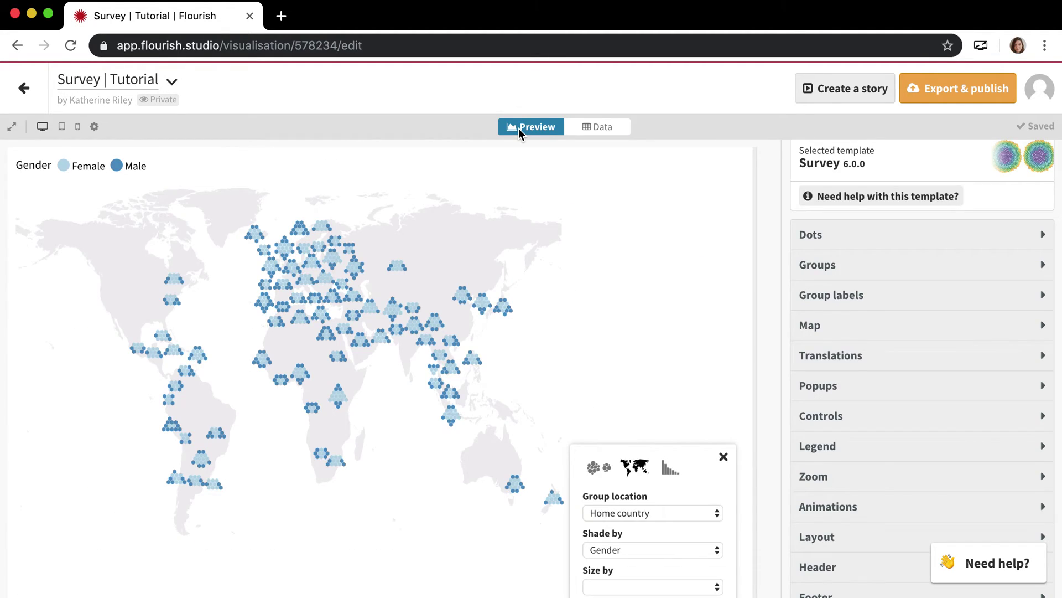
Step: Gather all hexagons into one off-map cluster and clear Shade by Gender so every dot is blue
click(603, 470)
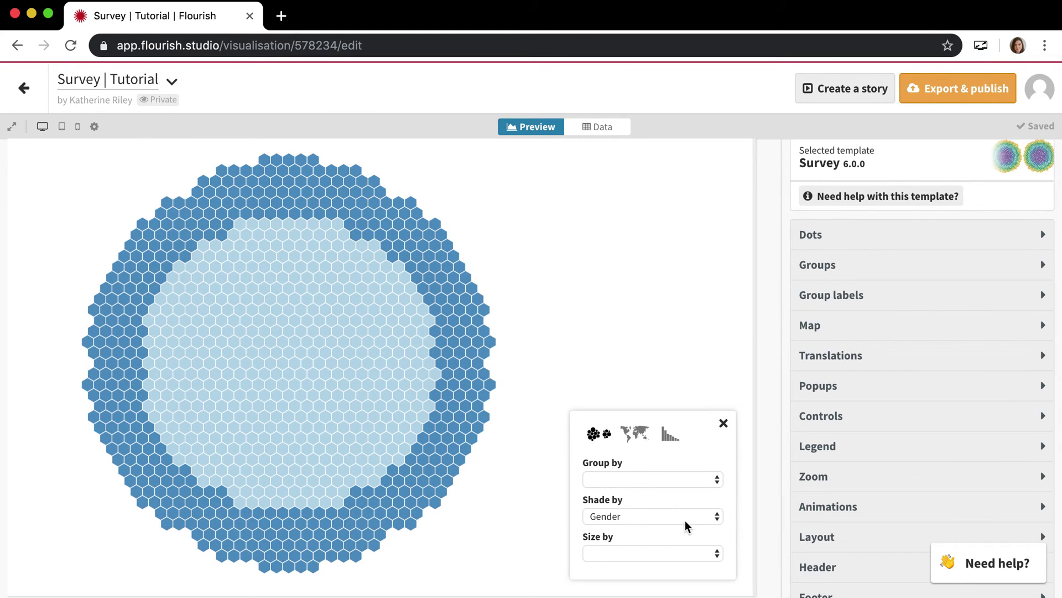
scroll(910, 211, up, 1)
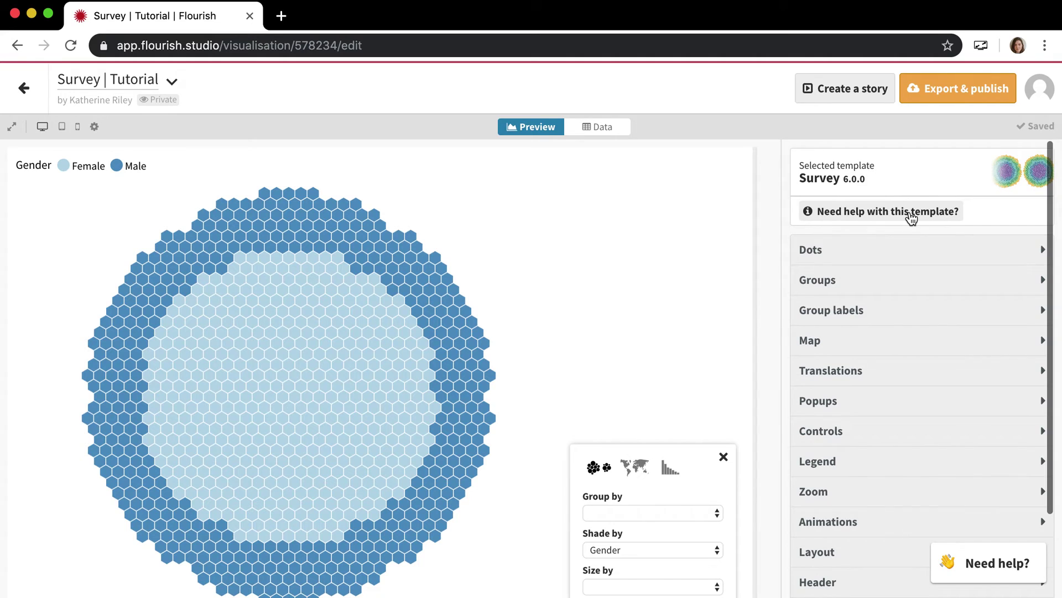
click(866, 257)
scroll(859, 387, down, 1)
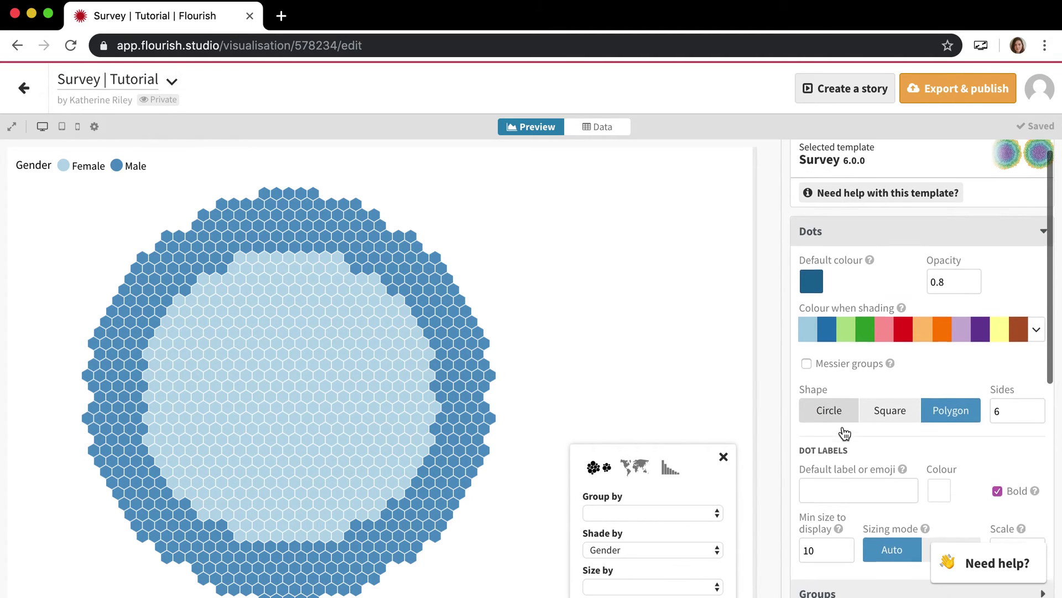
click(651, 513)
key(Escape)
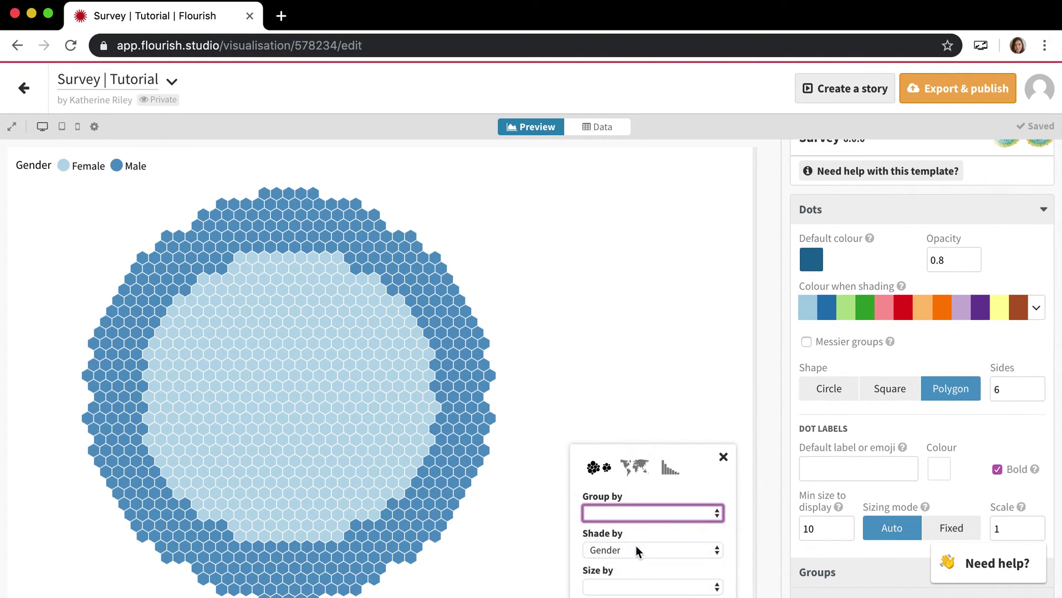
click(639, 549)
click(636, 535)
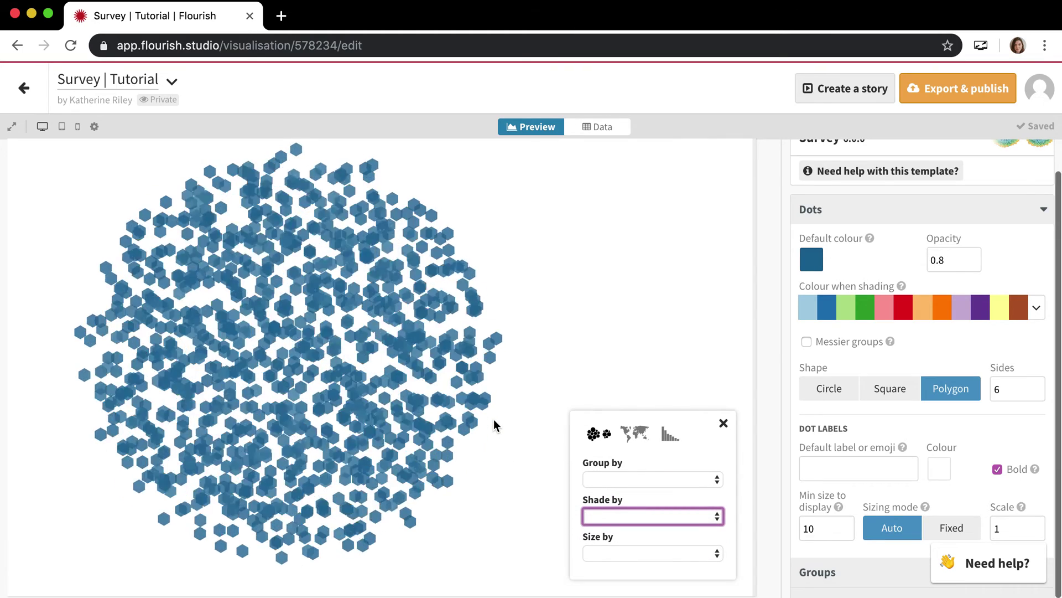